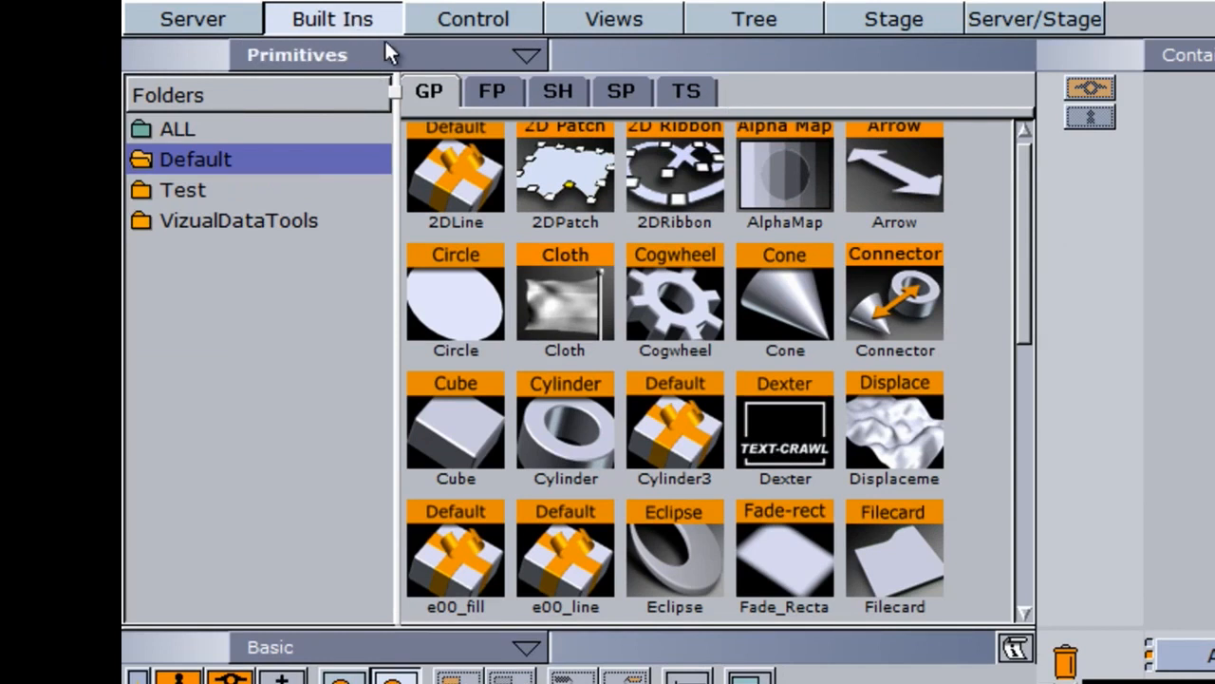
# Browse the built-in categories in order: Primitives, Function Container, Shader, Function Scene and Video Sources.
pyautogui.click(362, 60)
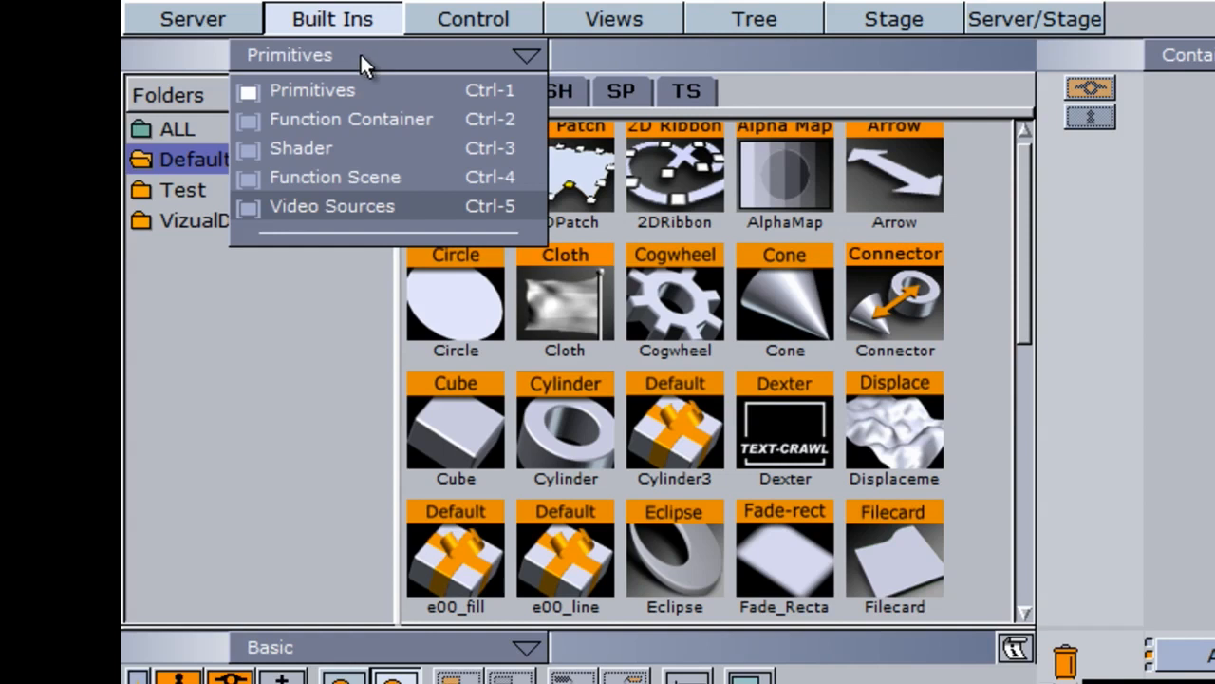
pyautogui.click(340, 91)
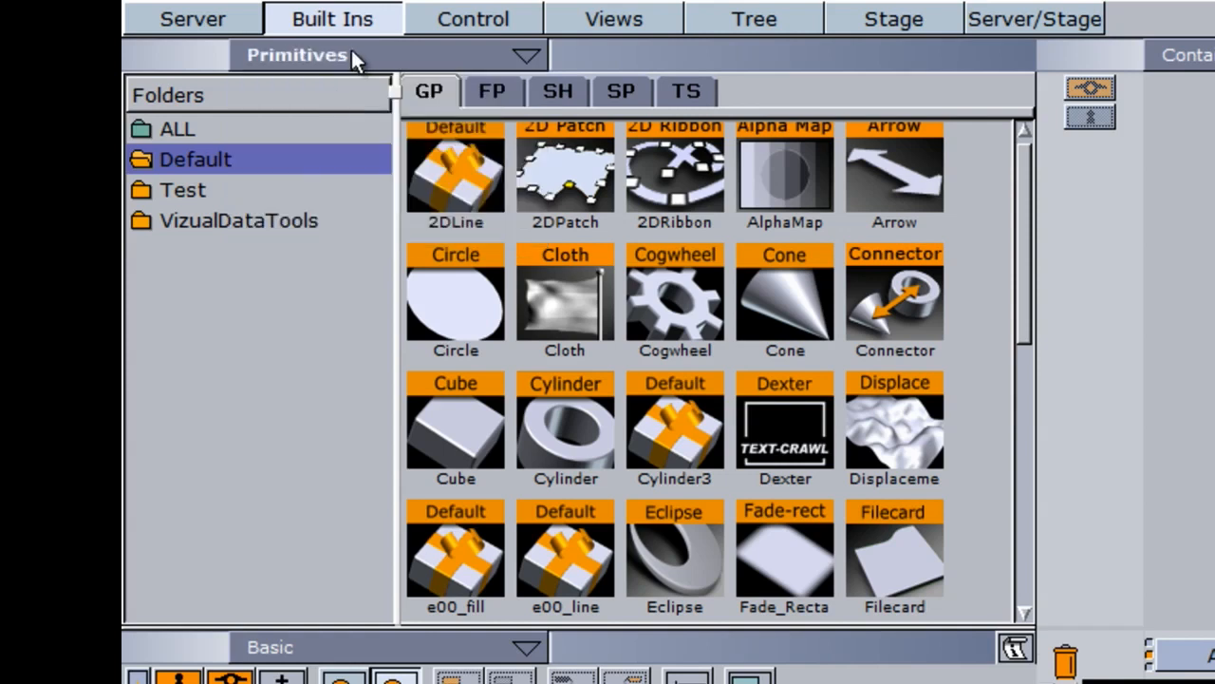
pyautogui.click(348, 59)
pyautogui.click(330, 123)
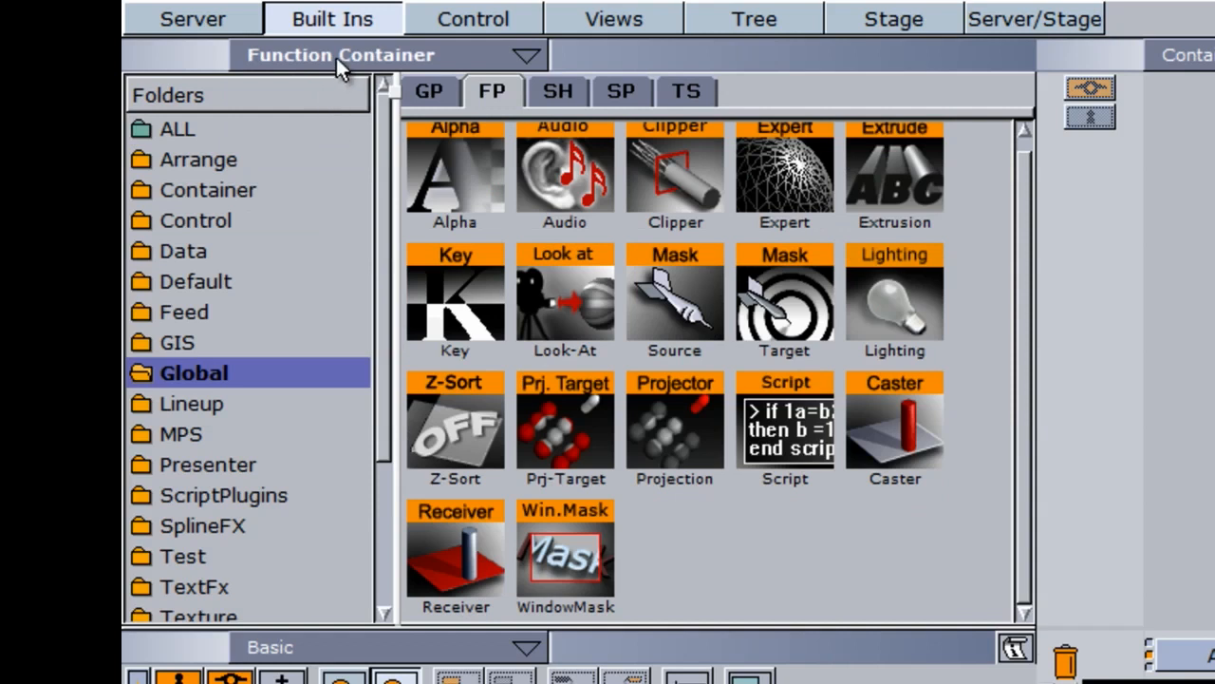
pyautogui.click(337, 57)
pyautogui.click(319, 140)
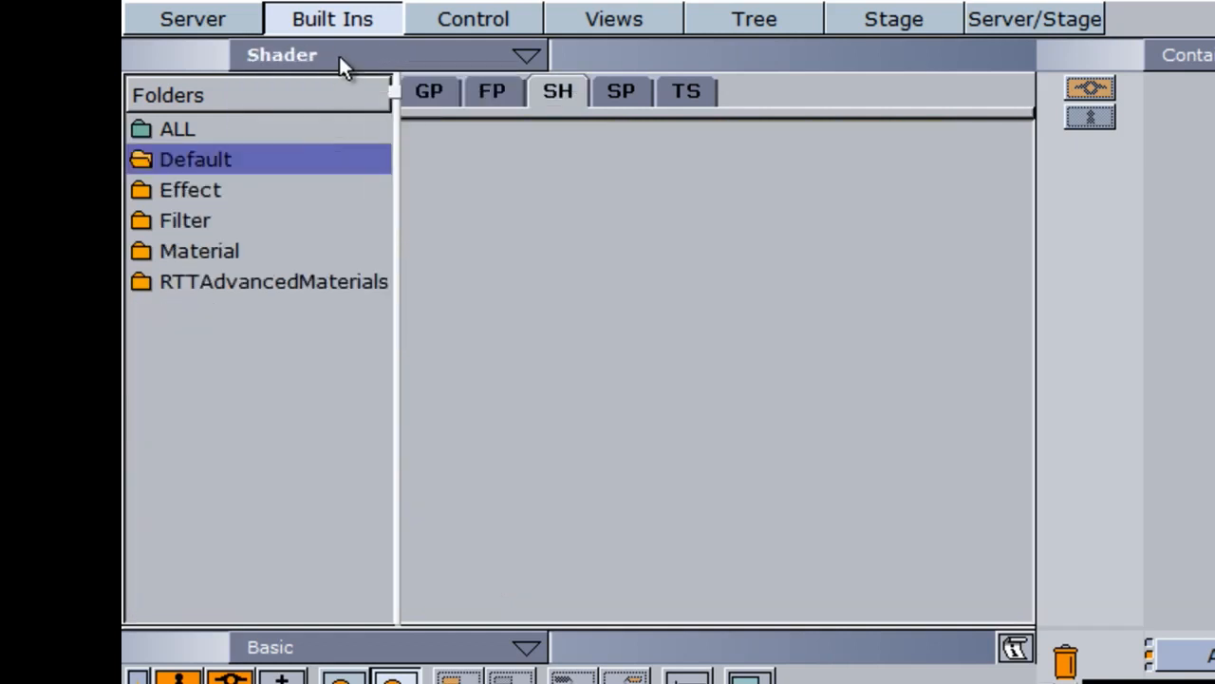
pyautogui.click(342, 54)
pyautogui.click(322, 178)
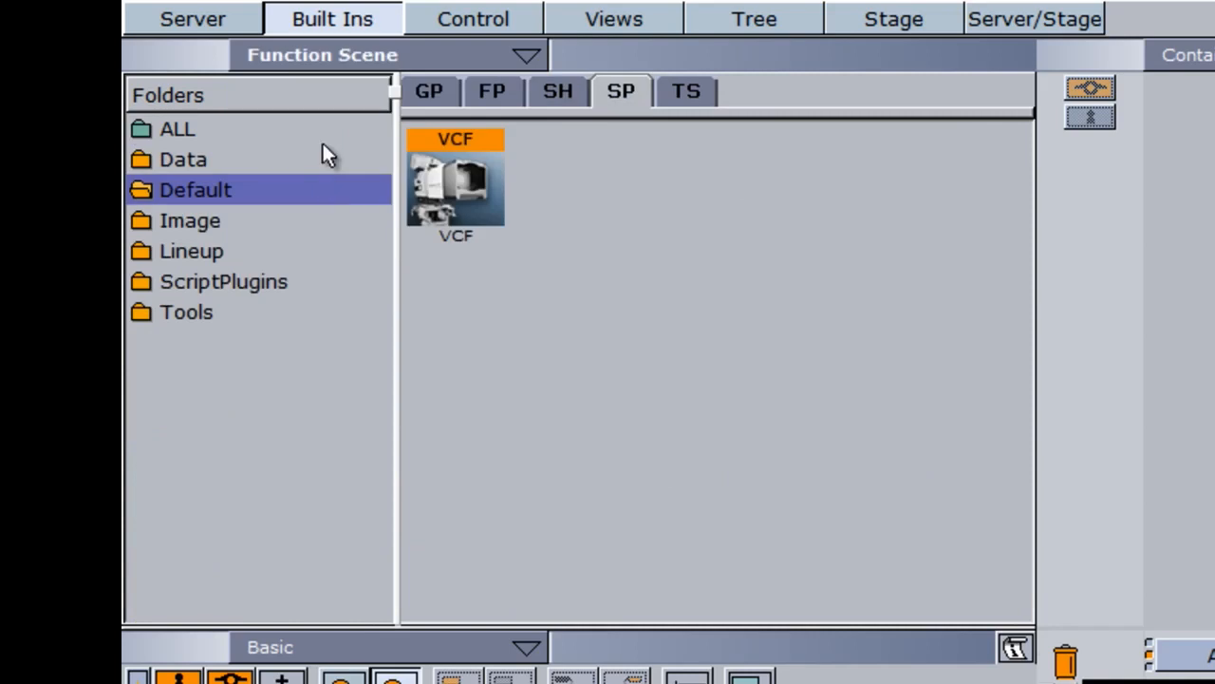
pyautogui.click(339, 55)
pyautogui.click(324, 211)
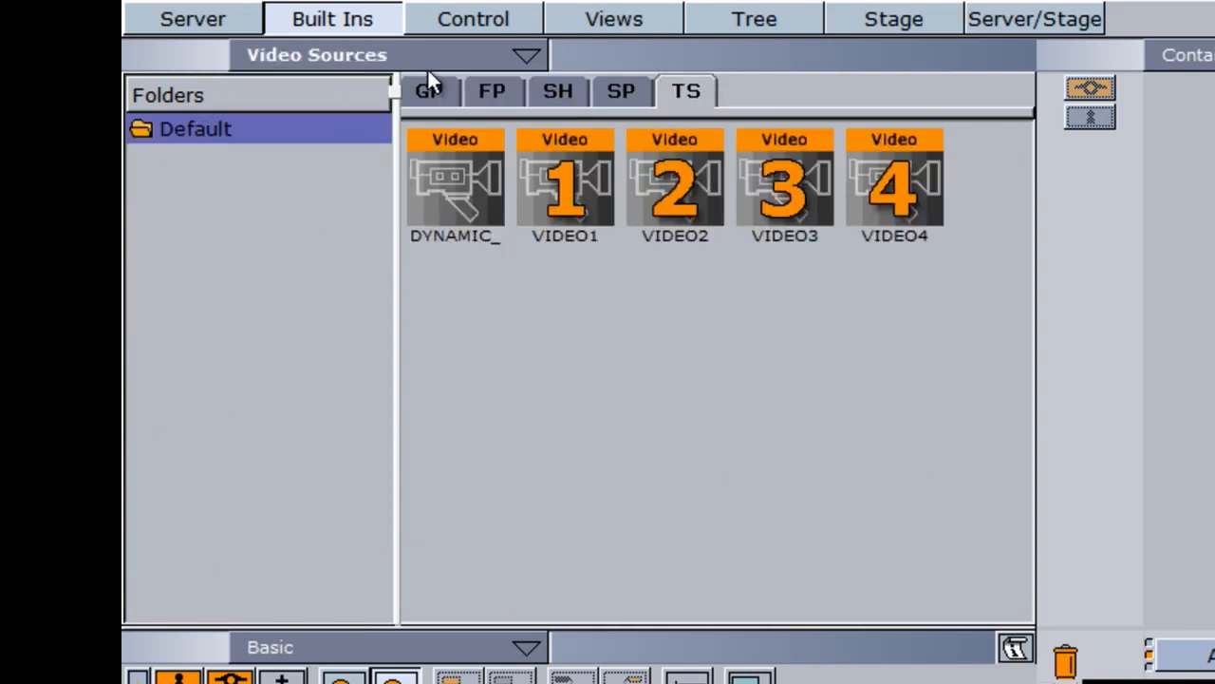
# Look through the GP, FP, SH, SP and TS built-in sets and return to Primitives.
pyautogui.click(445, 90)
pyautogui.click(494, 89)
pyautogui.click(558, 89)
pyautogui.click(612, 90)
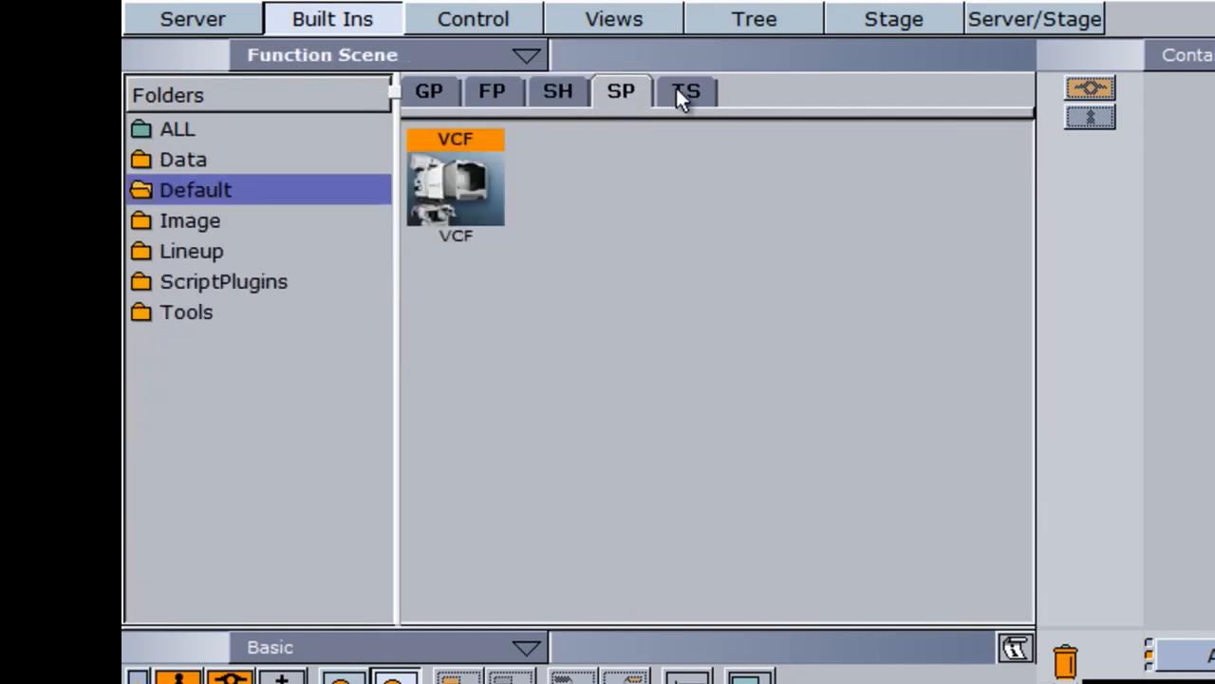
pyautogui.click(675, 88)
pyautogui.click(406, 57)
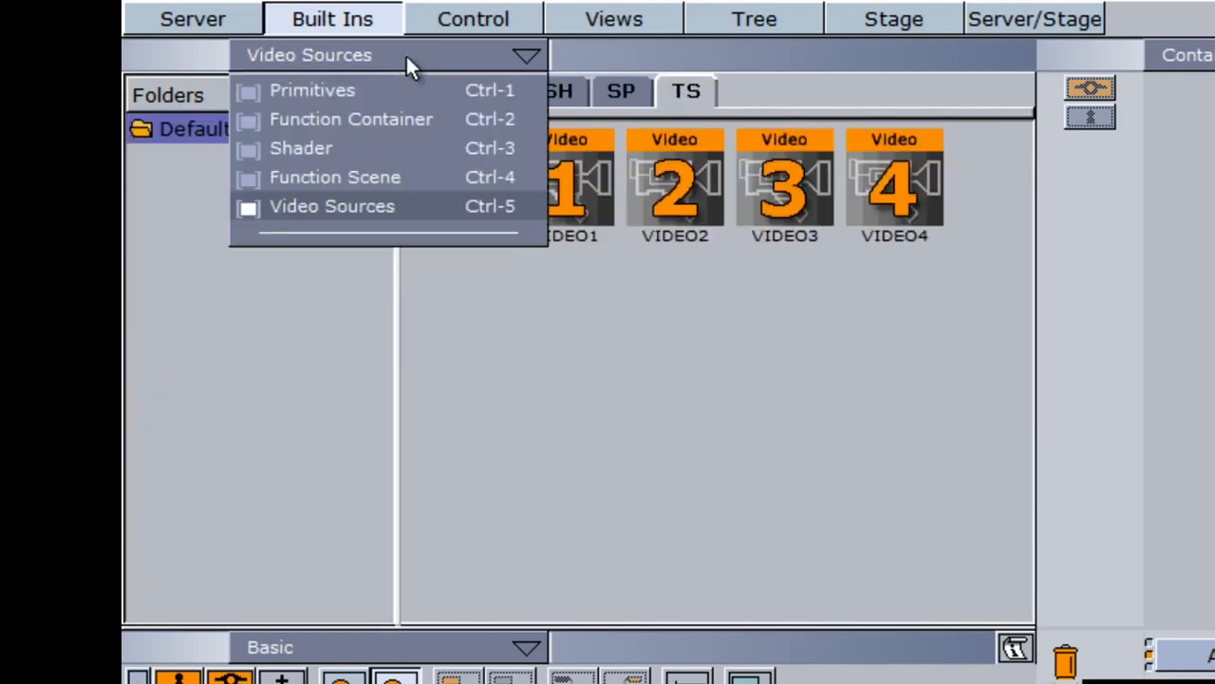
pyautogui.click(342, 89)
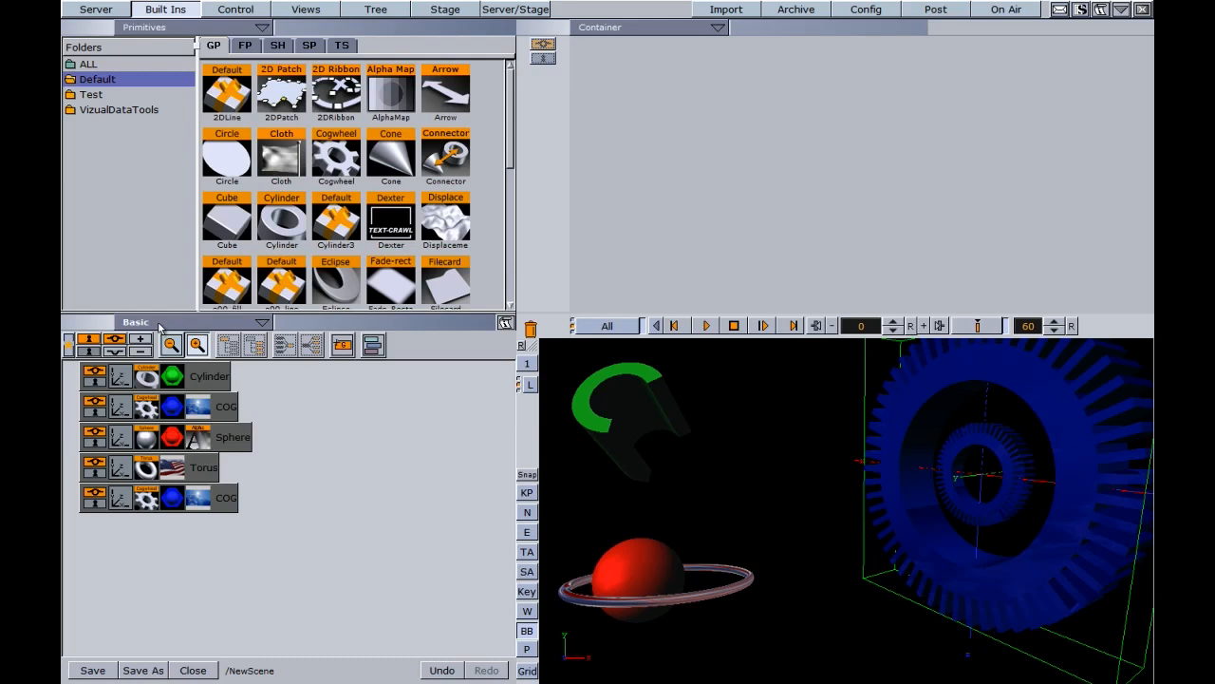
# Switch the scene tree to the Sort view and examine each sorting list, ending with the Texture Size List.
pyautogui.click(191, 325)
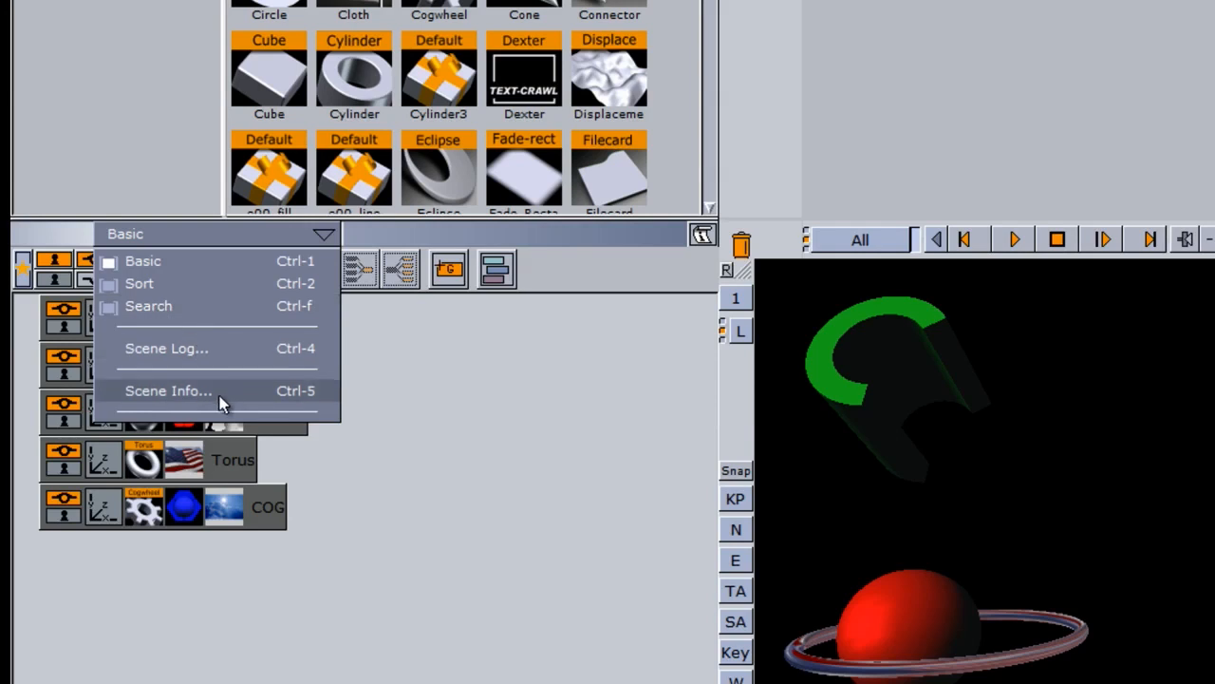
pyautogui.click(174, 236)
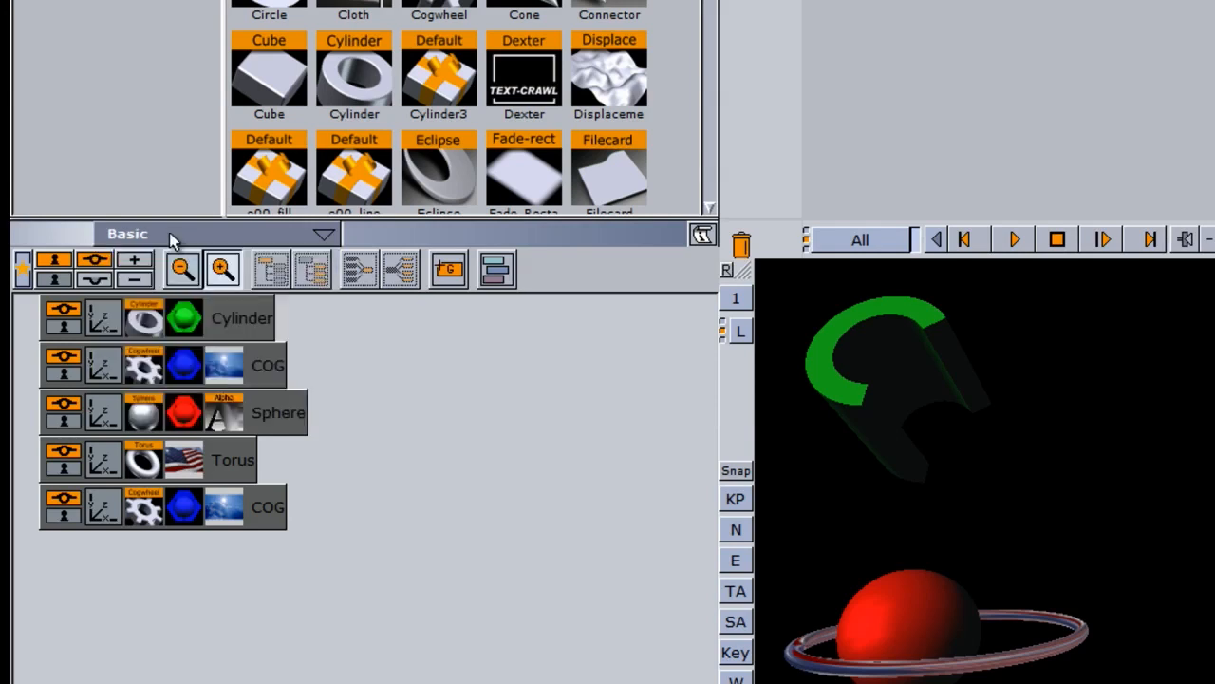
pyautogui.click(174, 237)
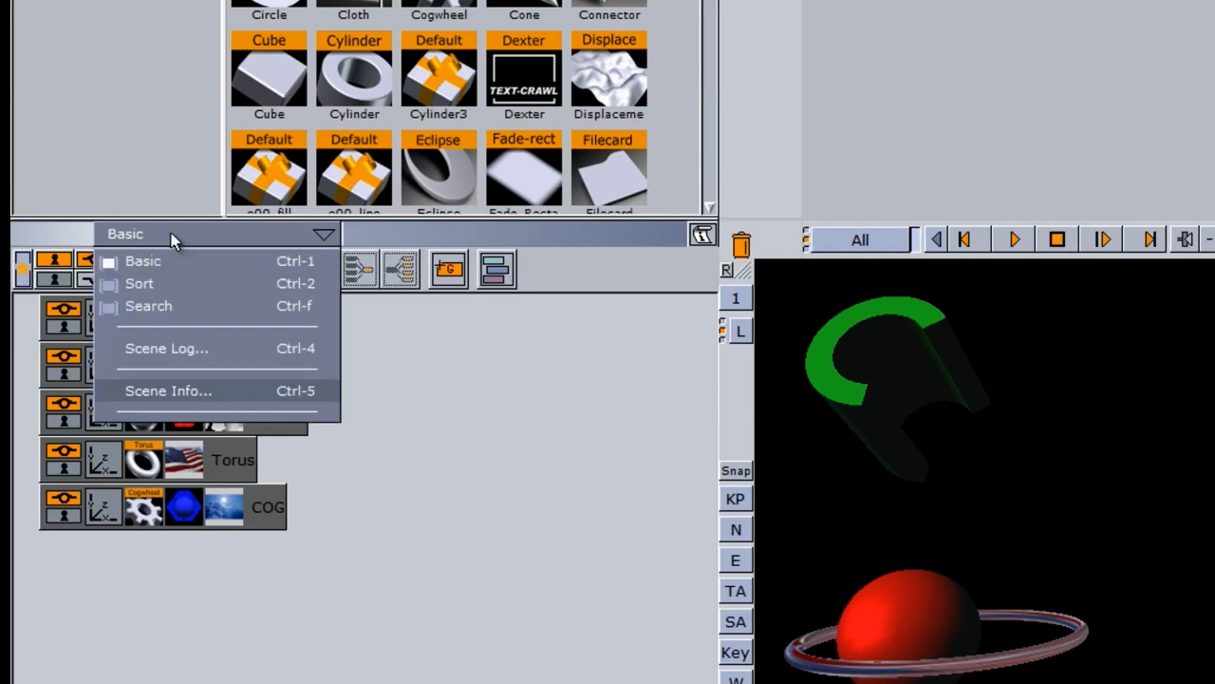
pyautogui.click(171, 283)
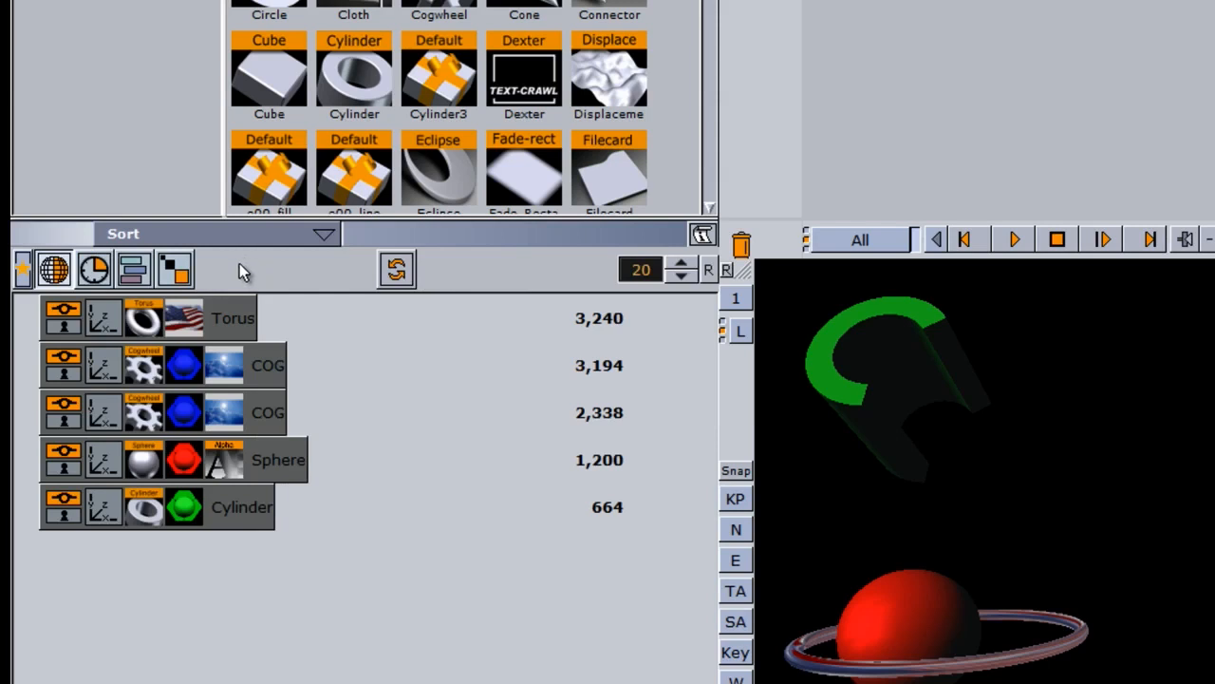
pyautogui.click(54, 270)
pyautogui.click(92, 271)
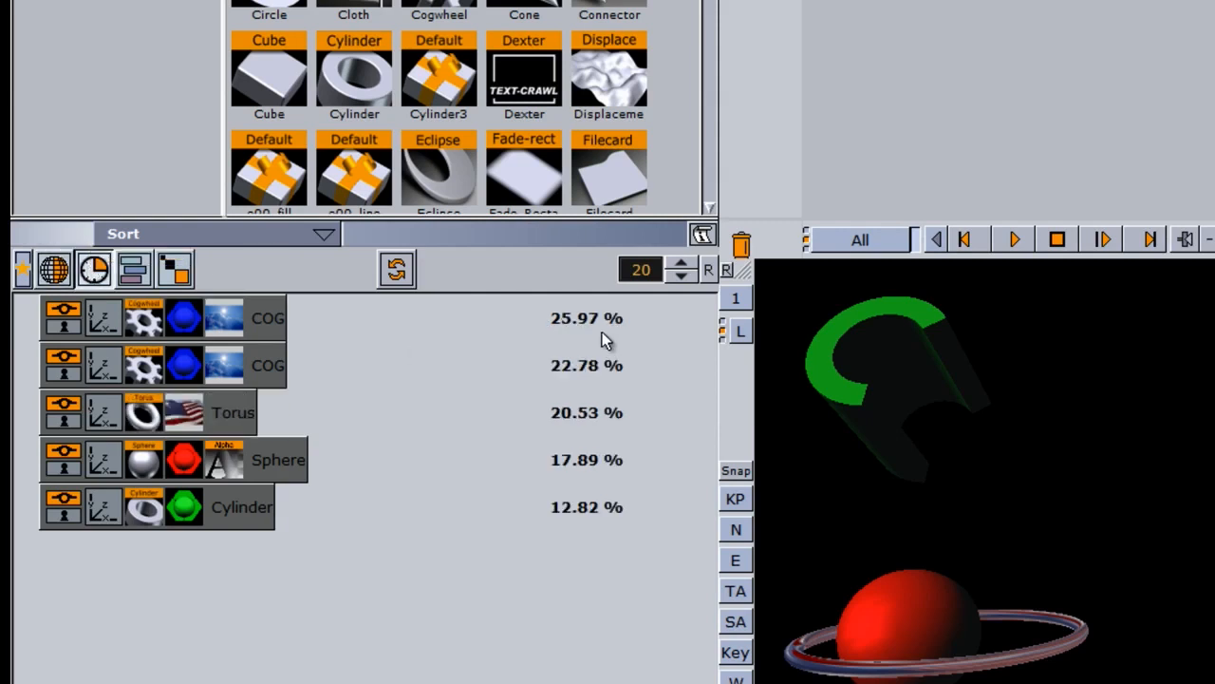
pyautogui.click(134, 273)
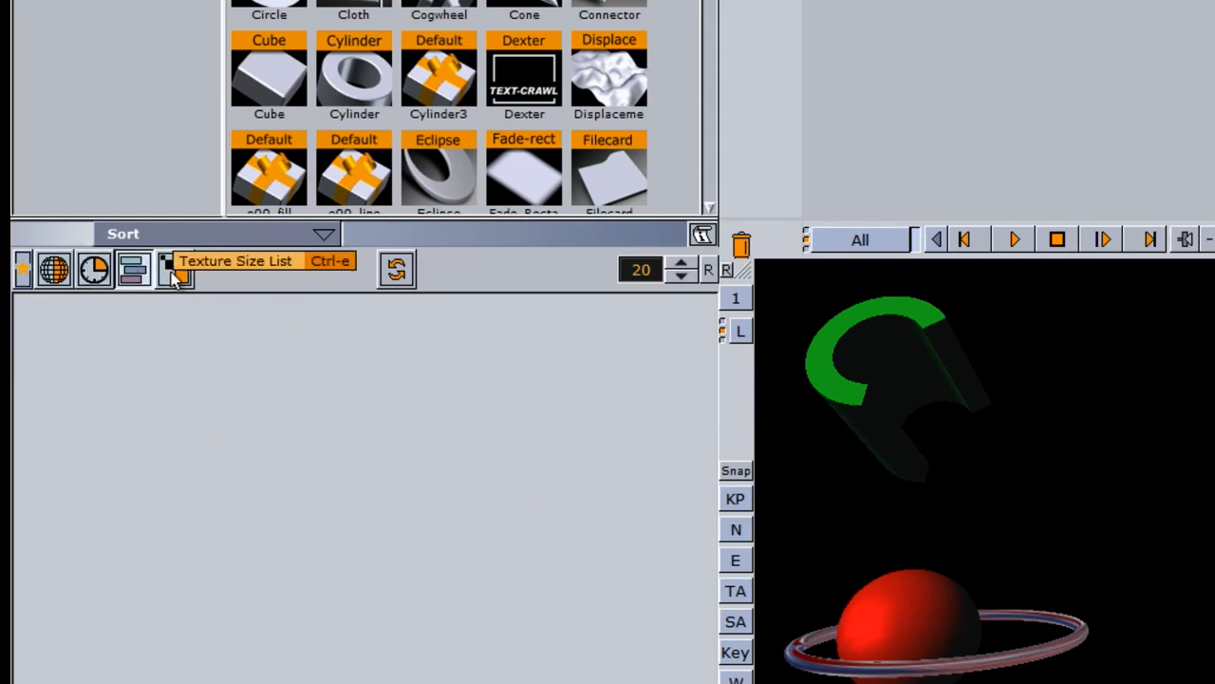
pyautogui.click(176, 273)
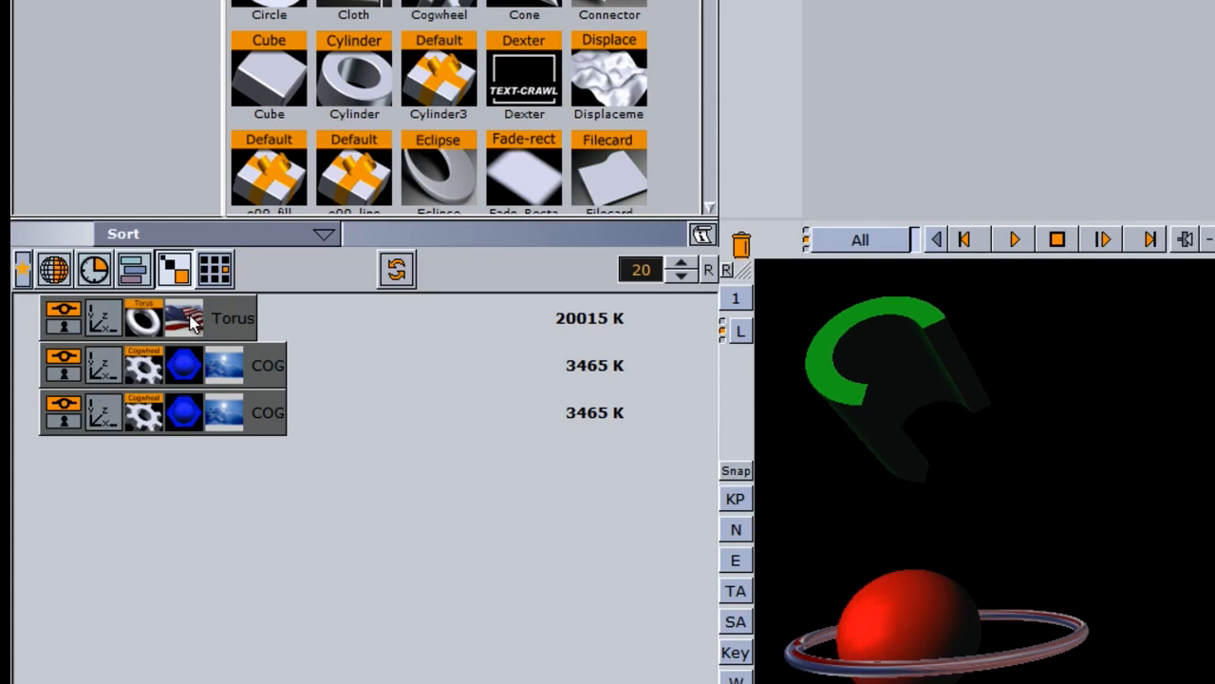
# Search the scene tree for containers named COG and show the next match.
pyautogui.click(205, 236)
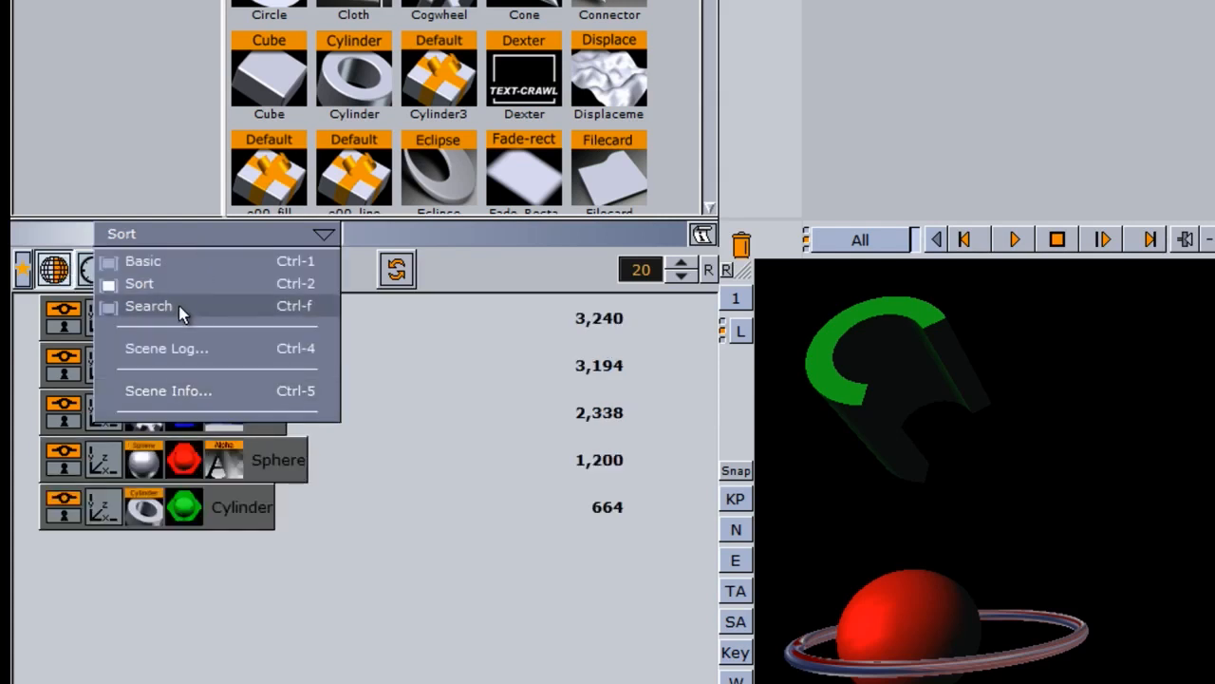
pyautogui.click(149, 306)
pyautogui.click(148, 269)
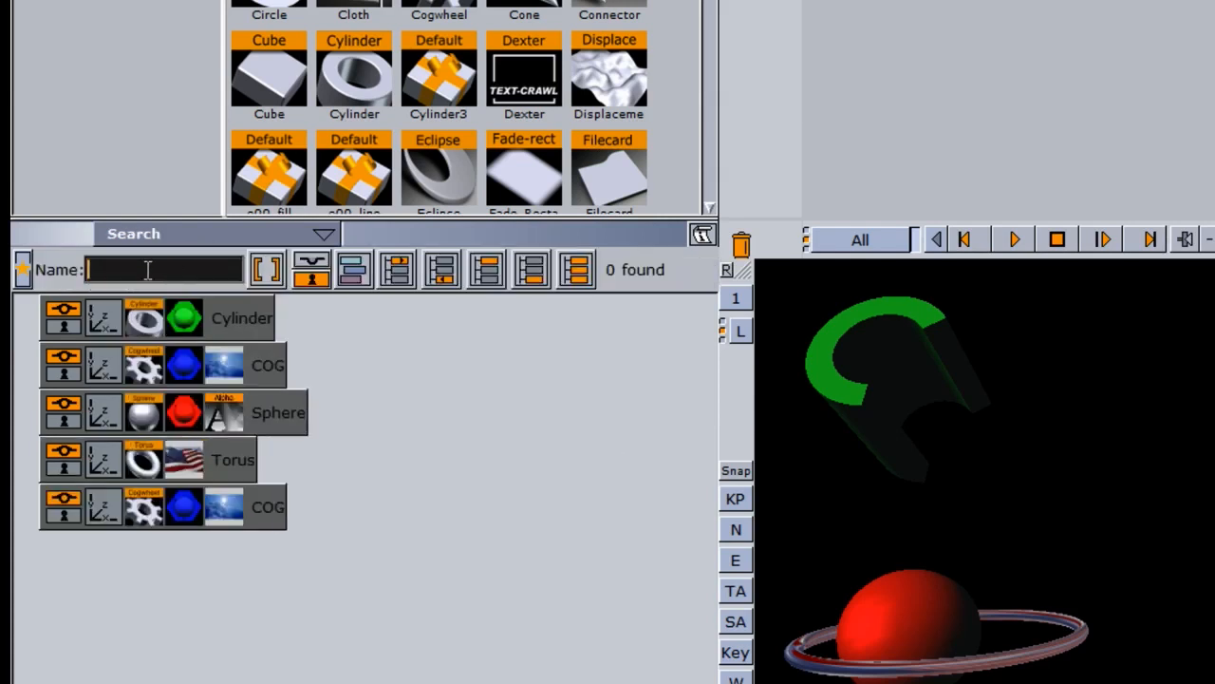
pyautogui.write('COG')
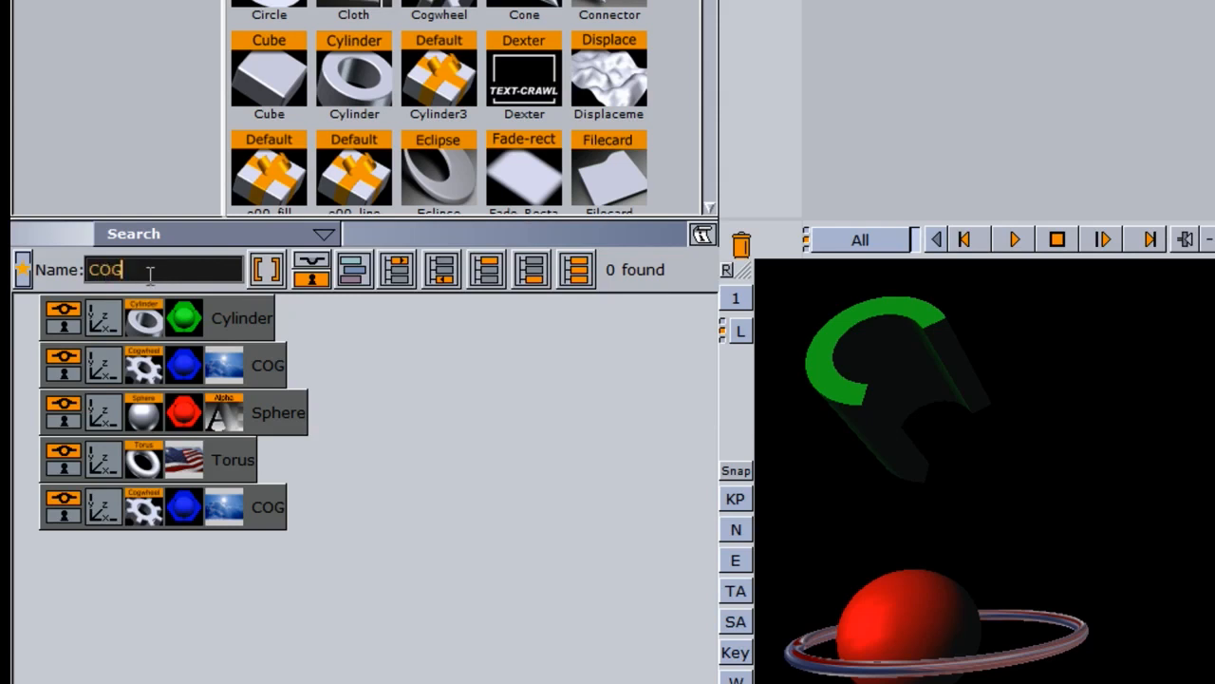
pyautogui.click(402, 273)
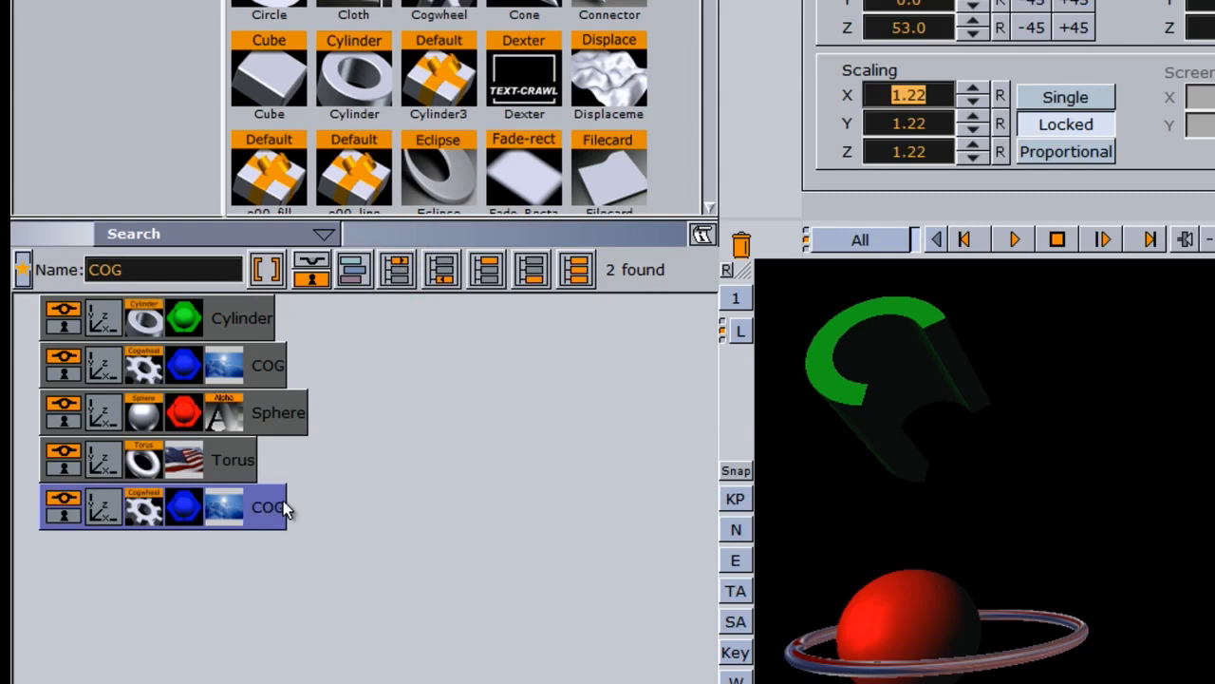
# Show the first, previous and last COG matches, finishing with all matches selected.
pyautogui.click(487, 273)
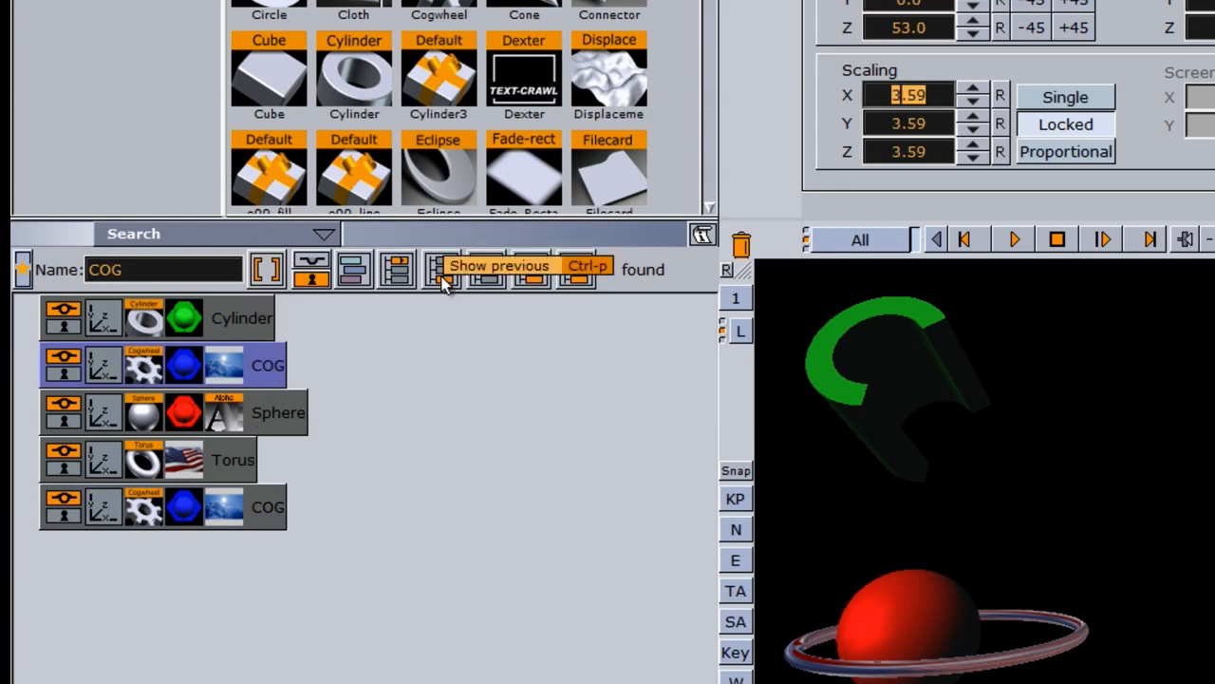
pyautogui.click(442, 281)
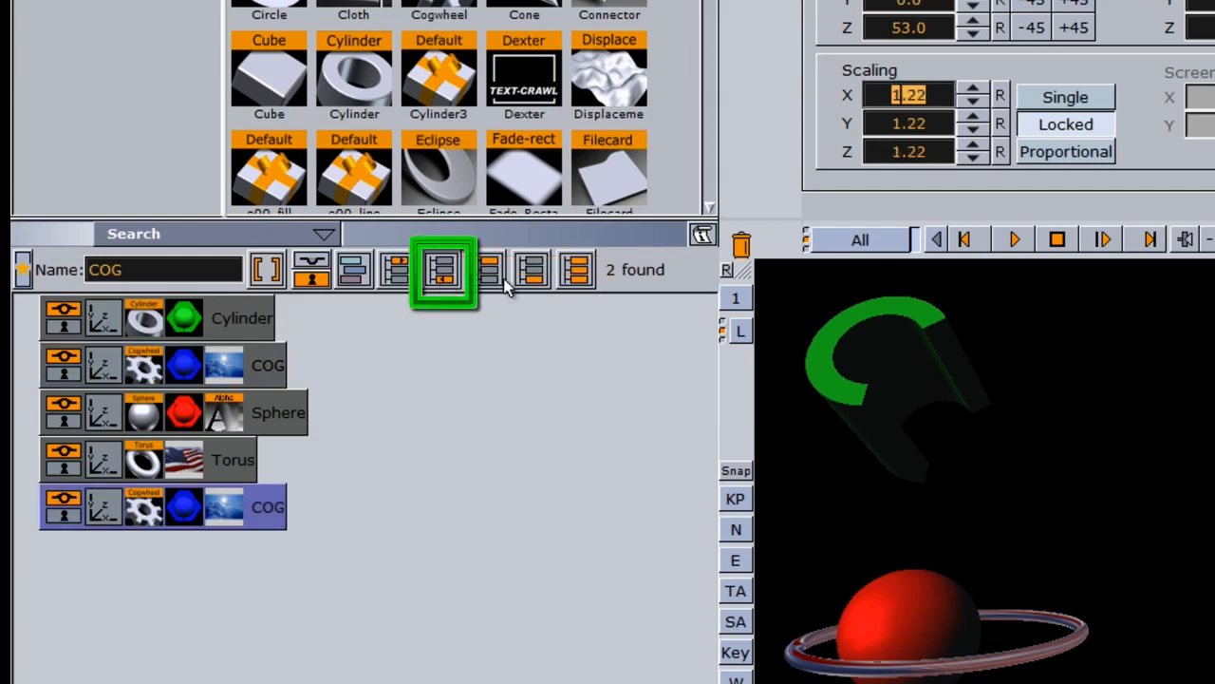
pyautogui.click(531, 283)
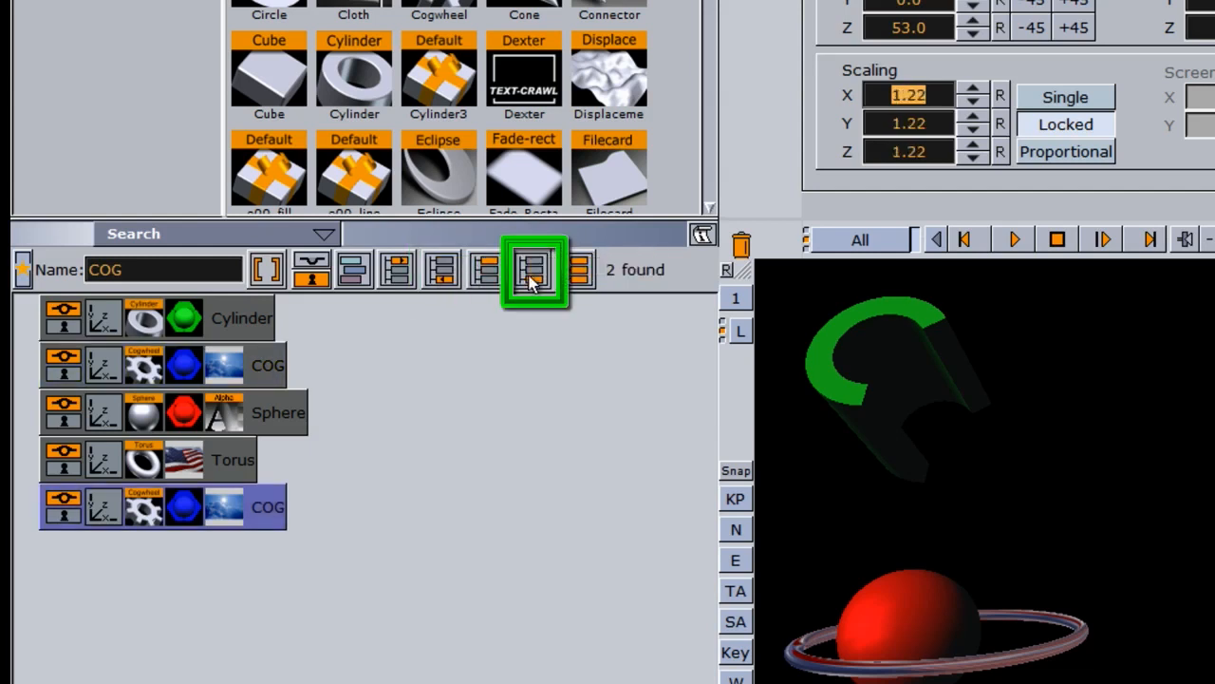
pyautogui.click(581, 280)
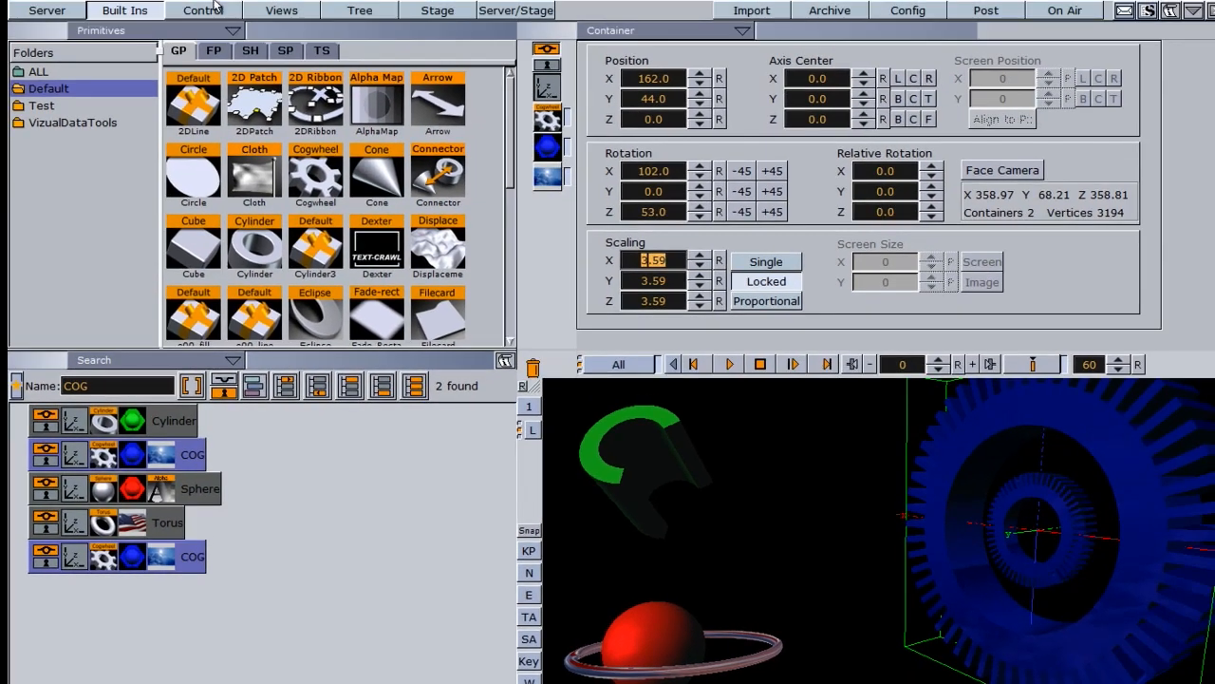
# Search the scene tree for containers that use the Alpha plugin from the Function Container built-ins.
pyautogui.click(124, 11)
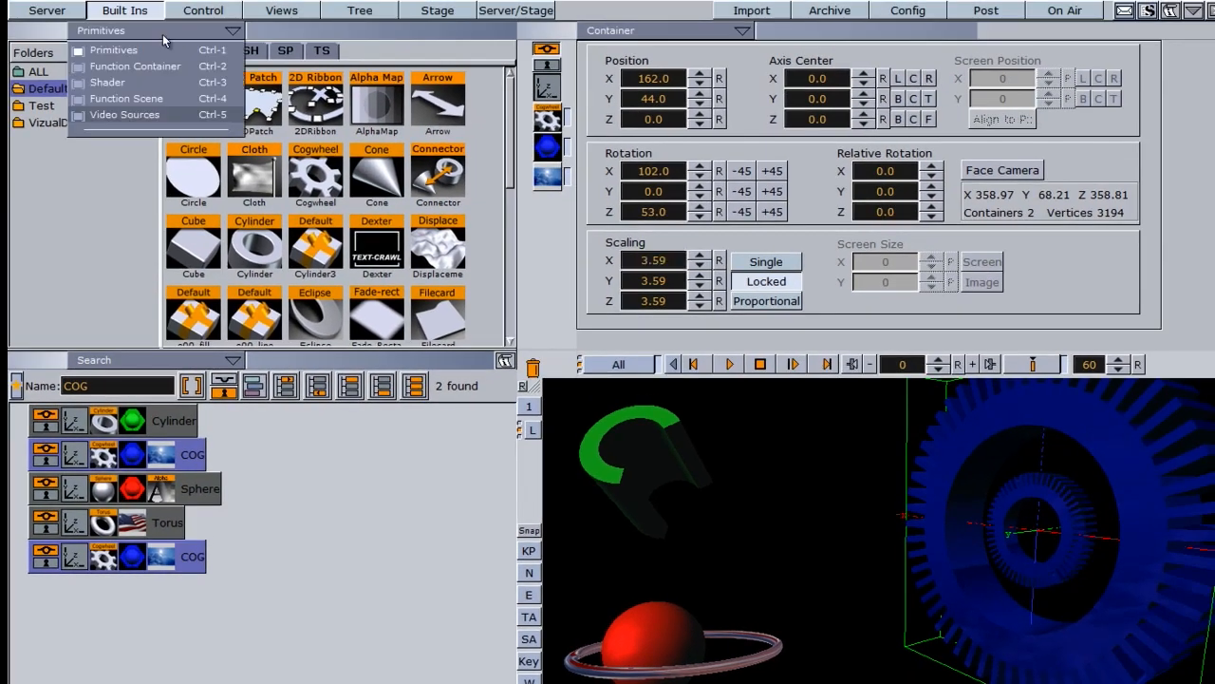
pyautogui.click(121, 67)
pyautogui.moveTo(196, 101); pyautogui.dragTo(191, 377)
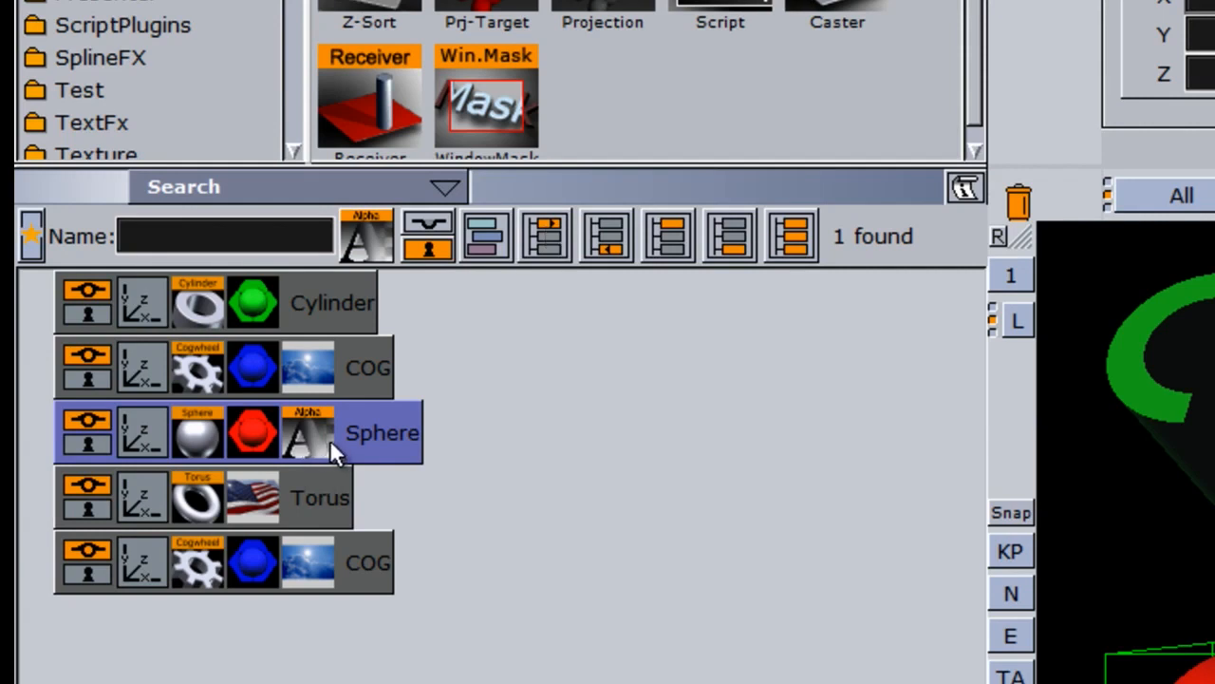
# View the scene log and close it.
pyautogui.click(328, 185)
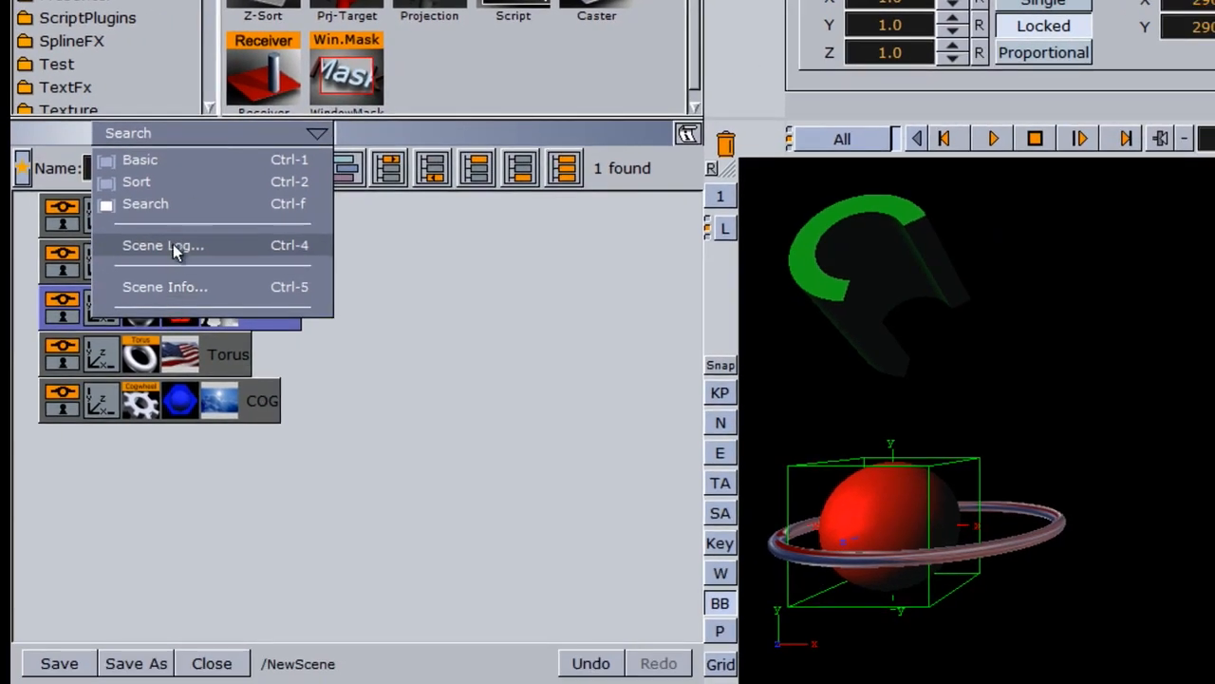
pyautogui.click(173, 245)
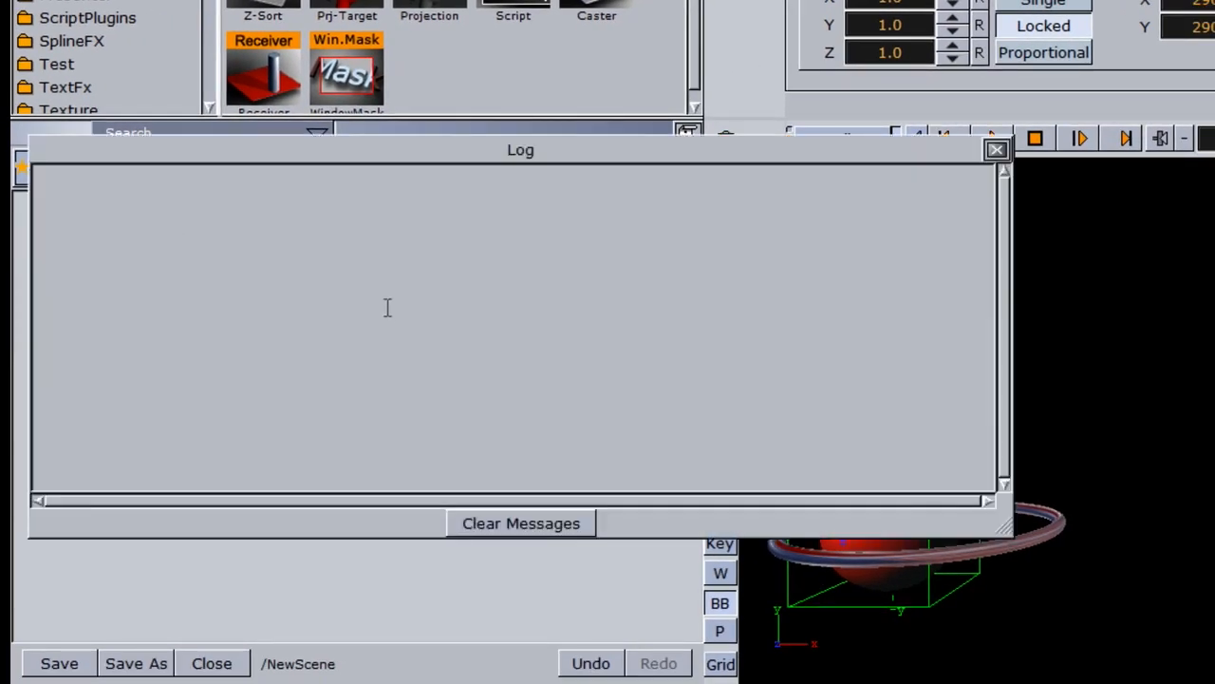
pyautogui.click(996, 149)
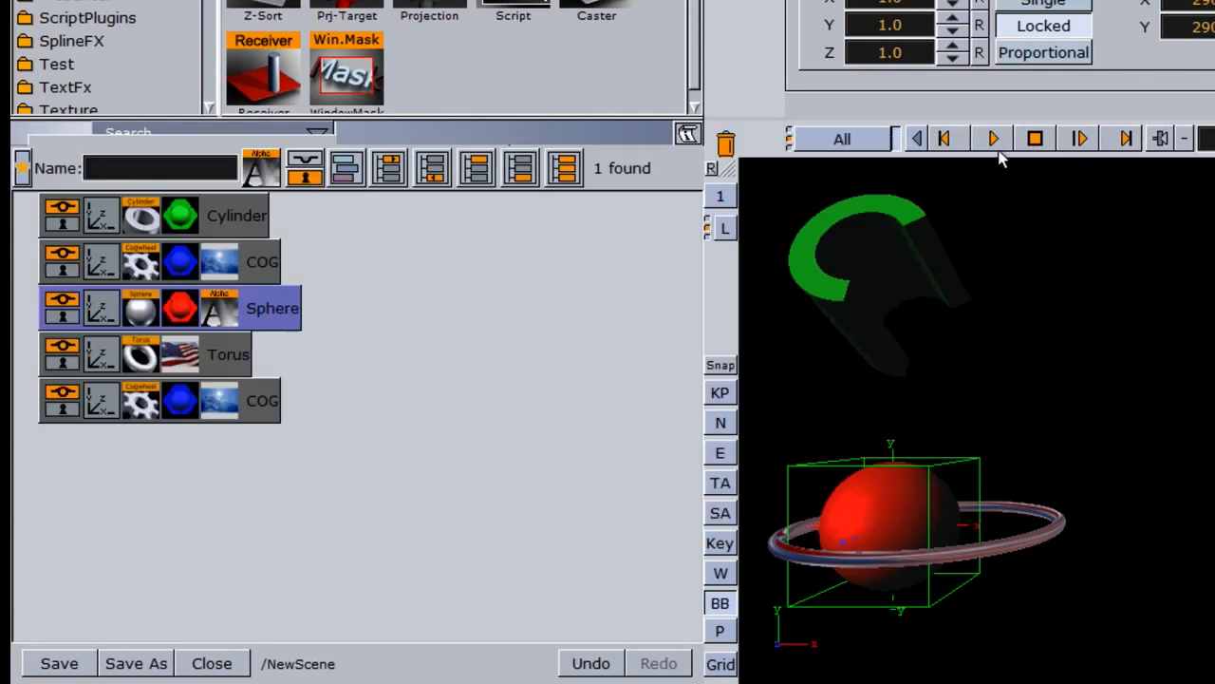
# Add the note CREATED BY YOU to the scene information and reopen it to check the text.
pyautogui.click(232, 133)
pyautogui.click(158, 289)
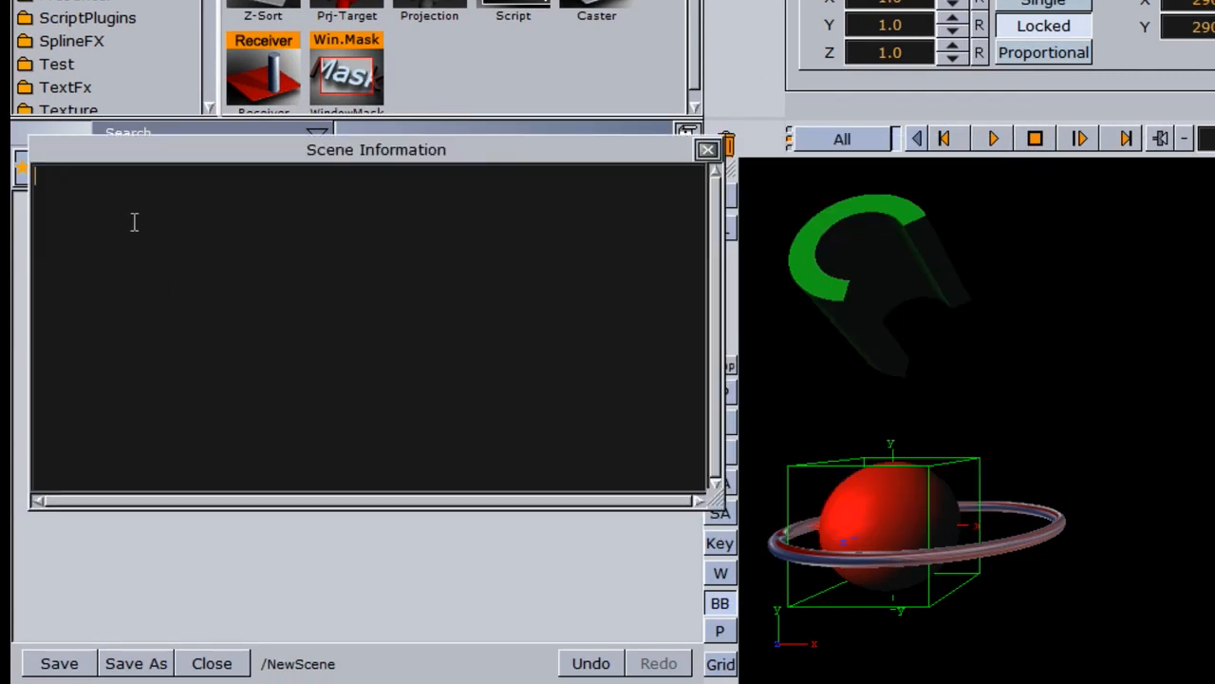
pyautogui.write('CREATED')
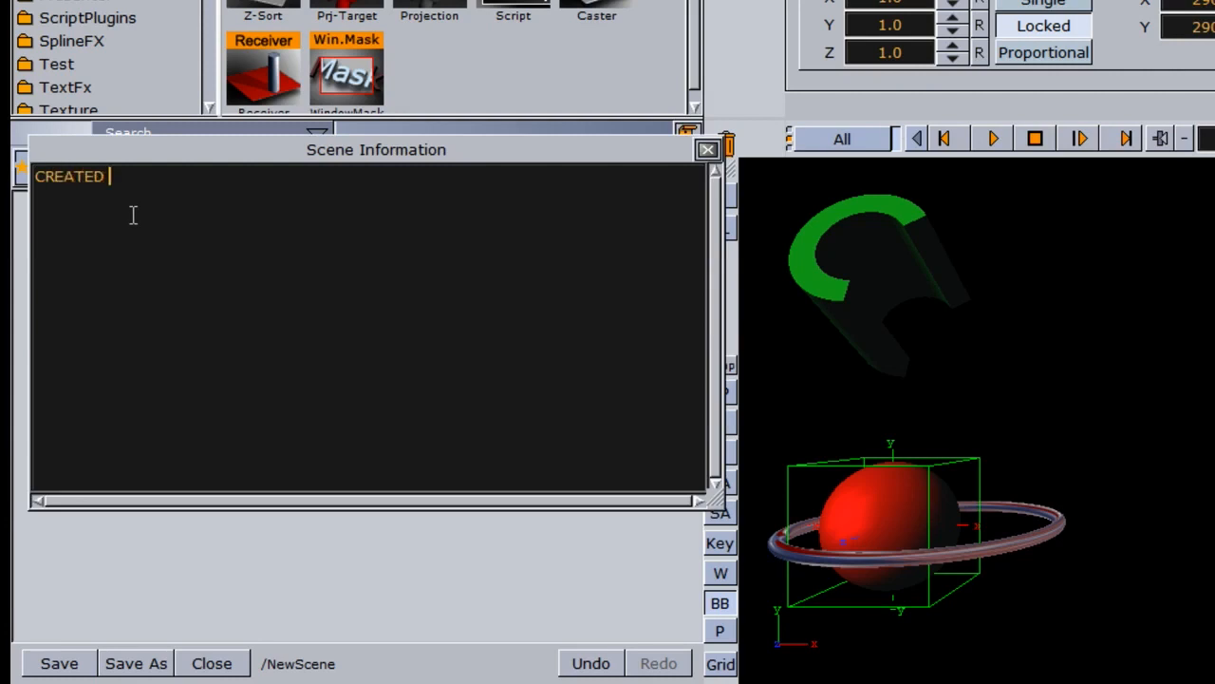
pyautogui.write(' BY YOU')
pyautogui.click(711, 152)
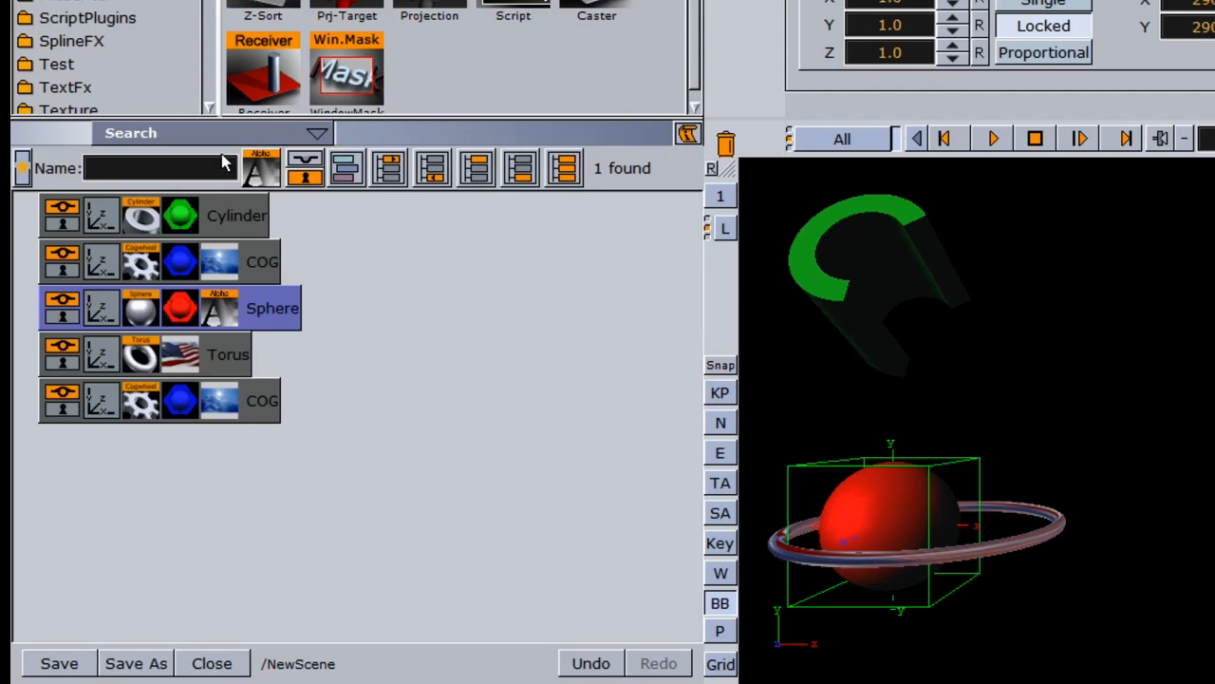
pyautogui.click(687, 137)
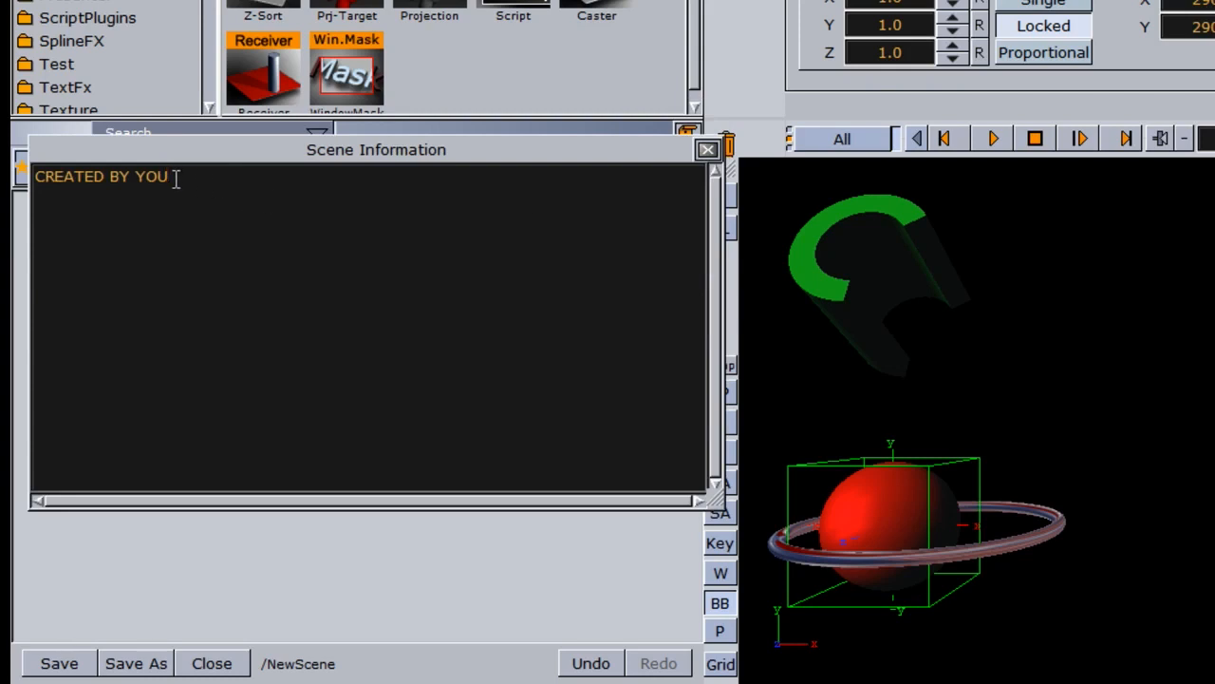
pyautogui.click(707, 151)
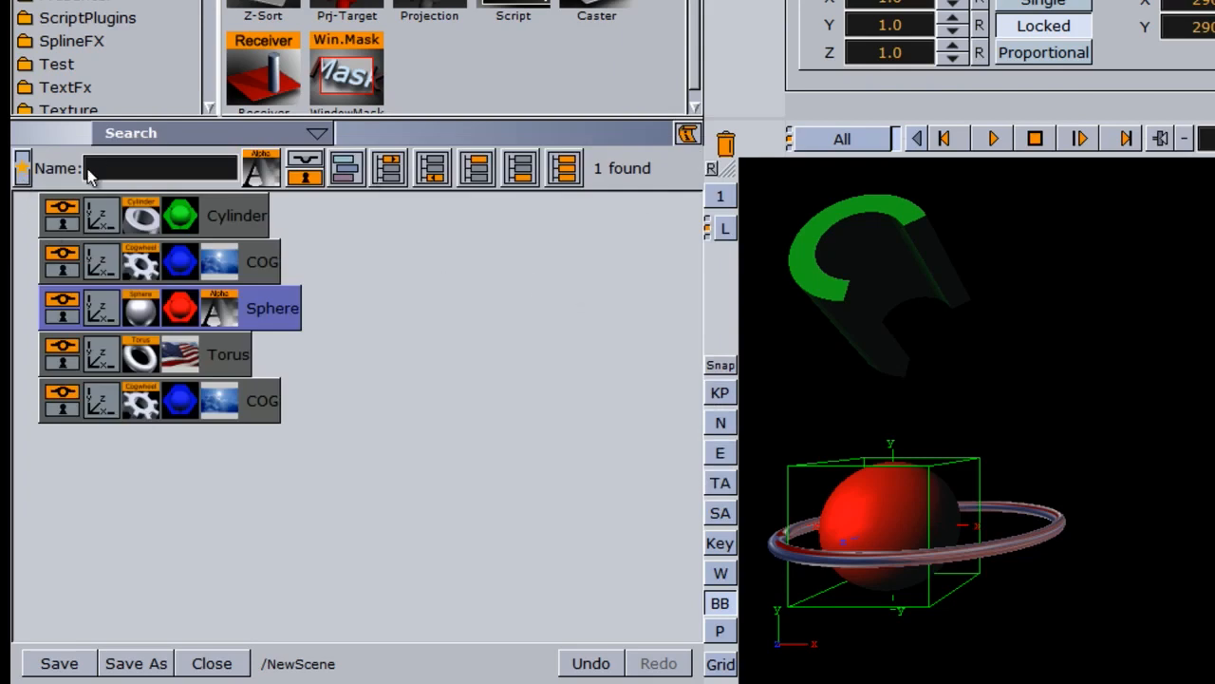
# Show the favorites bar above the scene tree.
pyautogui.click(23, 171)
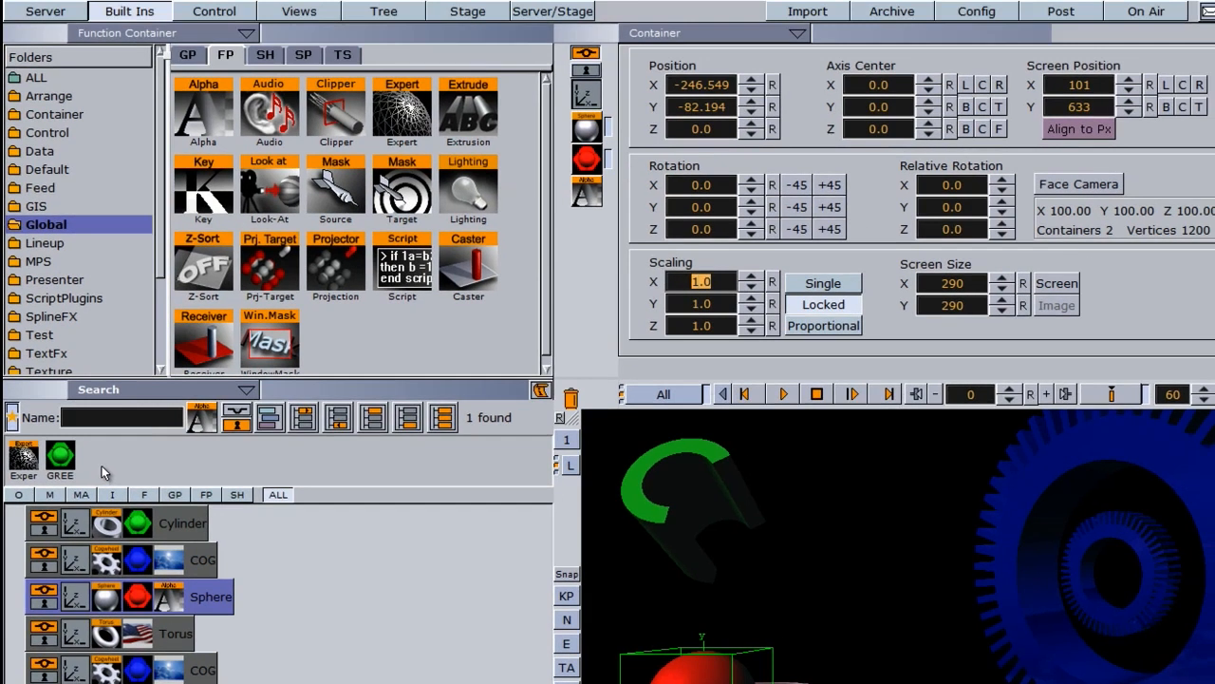
# Add the Alpha and Key function plugins and the Cogwheel primitive to the favorites bar.
pyautogui.moveTo(214, 119); pyautogui.dragTo(110, 462)
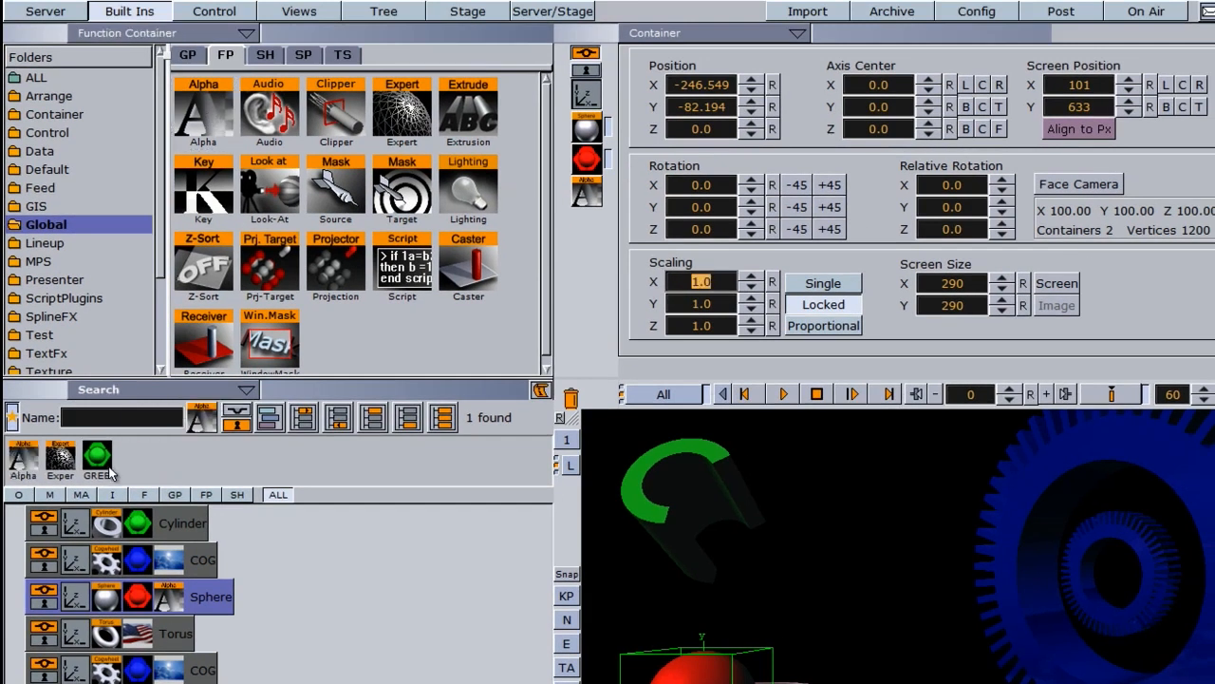
pyautogui.moveTo(197, 177); pyautogui.dragTo(133, 460)
pyautogui.click(187, 54)
pyautogui.moveTo(346, 207); pyautogui.dragTo(200, 458)
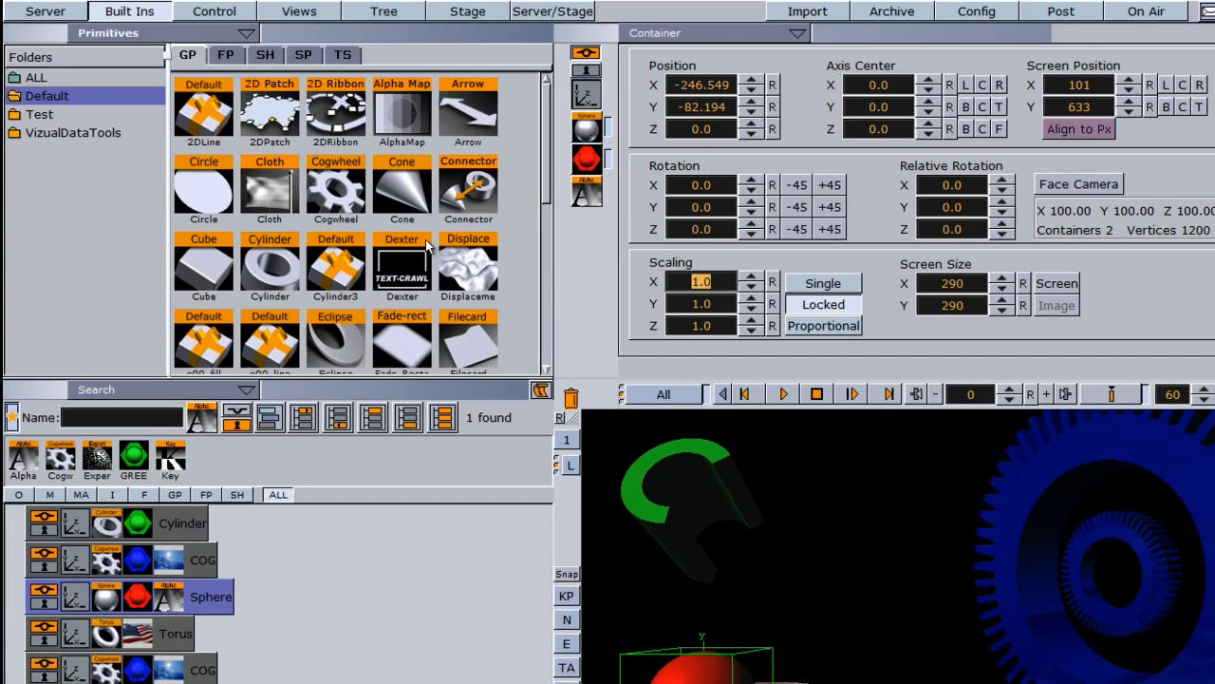
# Hide the favorites bar above the scene tree and choose Primitives as the built-in plugin category.
pyautogui.click(13, 420)
pyautogui.click(178, 38)
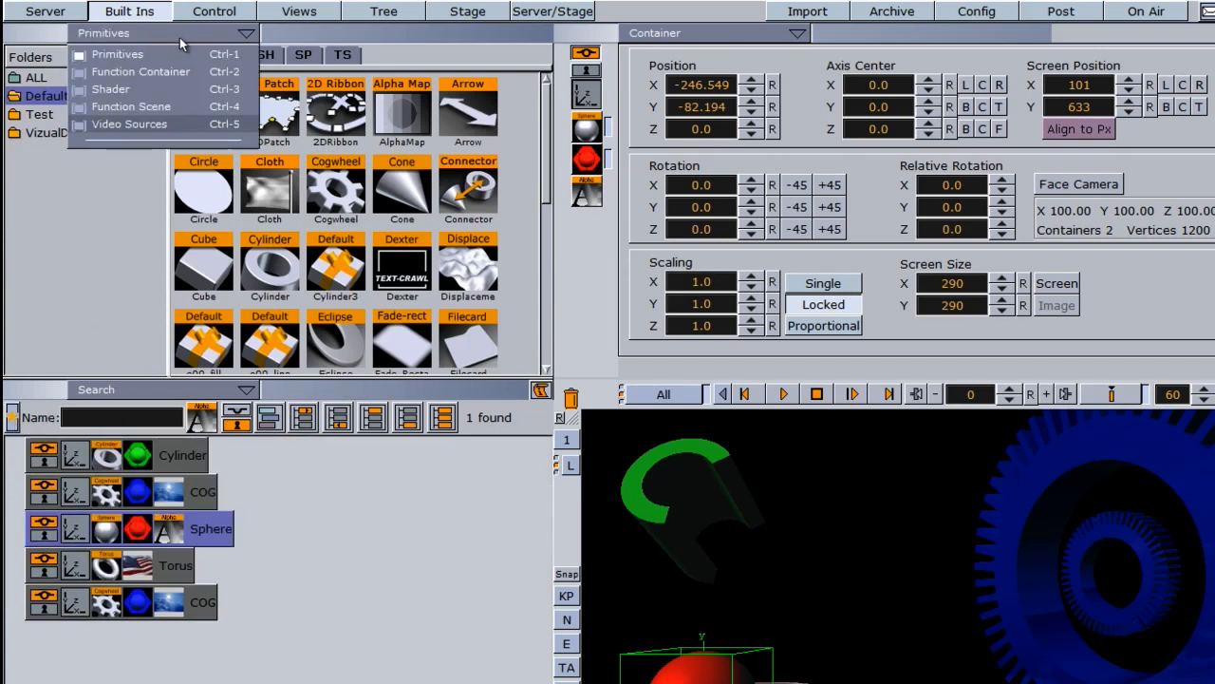
pyautogui.click(152, 59)
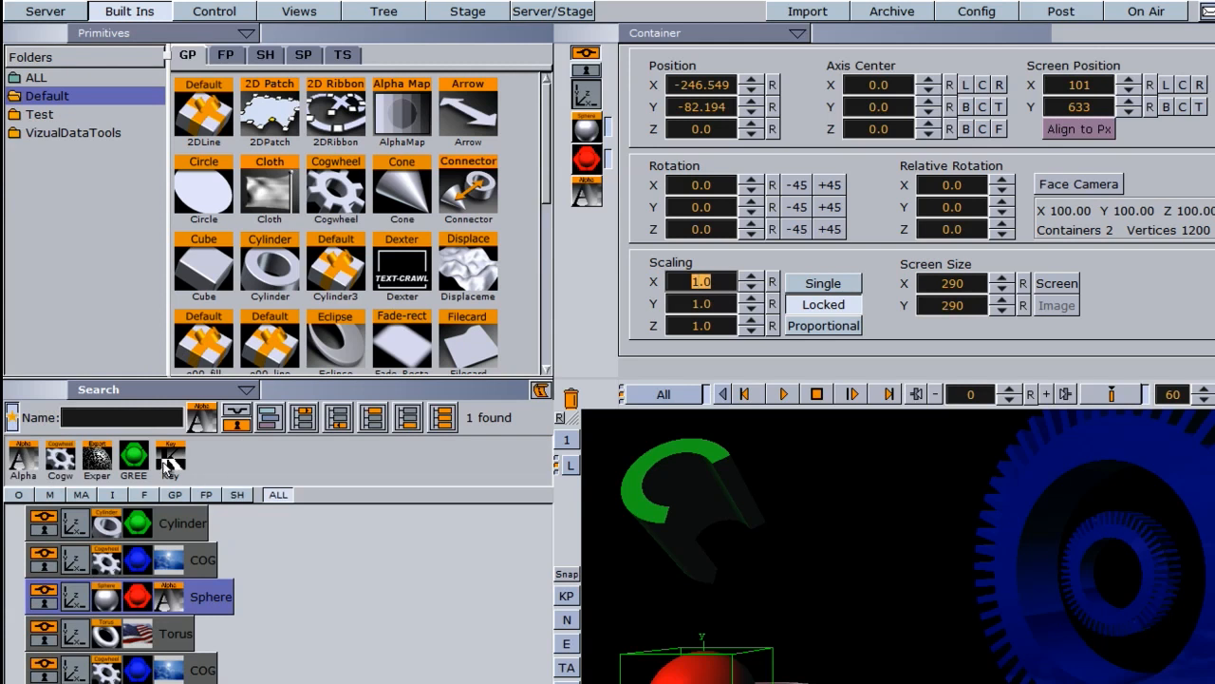
# Filter the favorites one type at a time by O, M, MA, F, GP, FP and SH, ending with ALL.
pyautogui.click(19, 496)
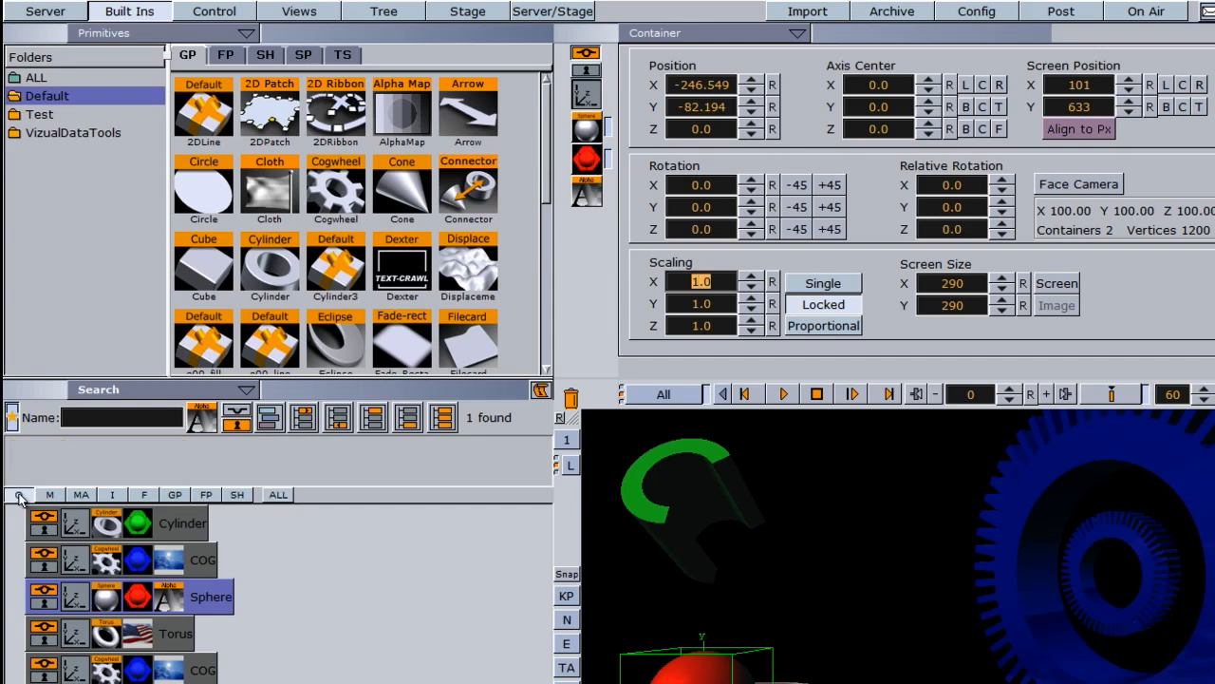
pyautogui.click(49, 495)
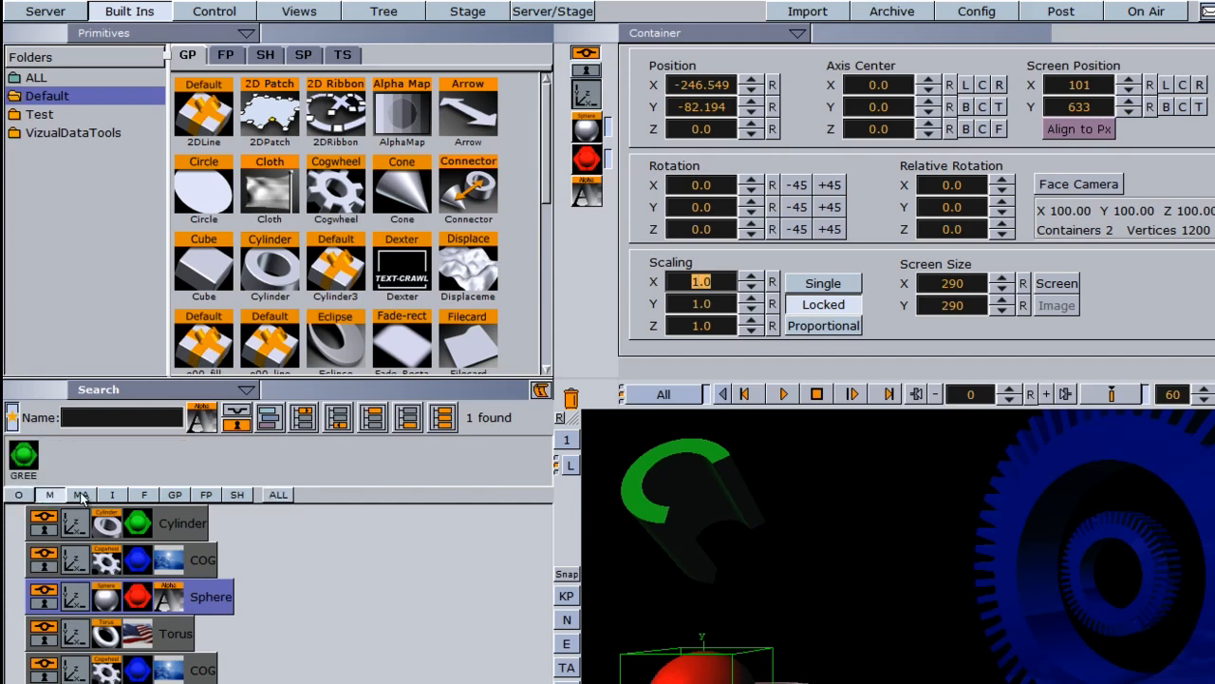
pyautogui.click(80, 494)
pyautogui.click(143, 494)
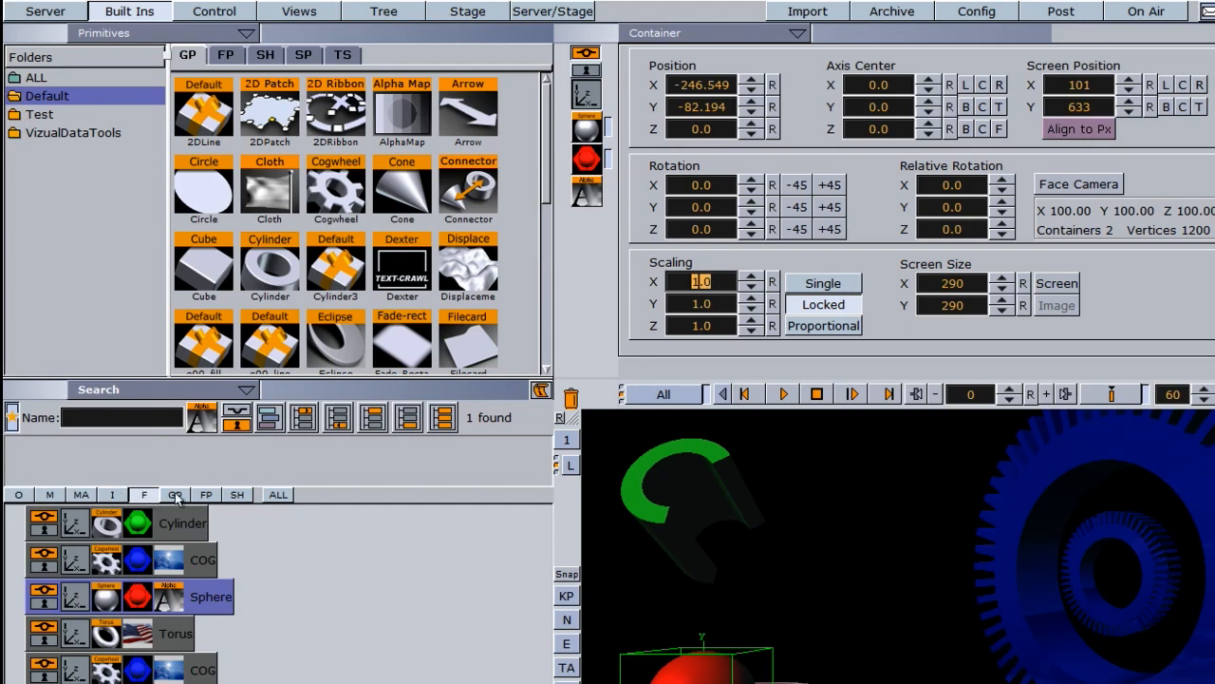
pyautogui.click(177, 495)
pyautogui.click(209, 496)
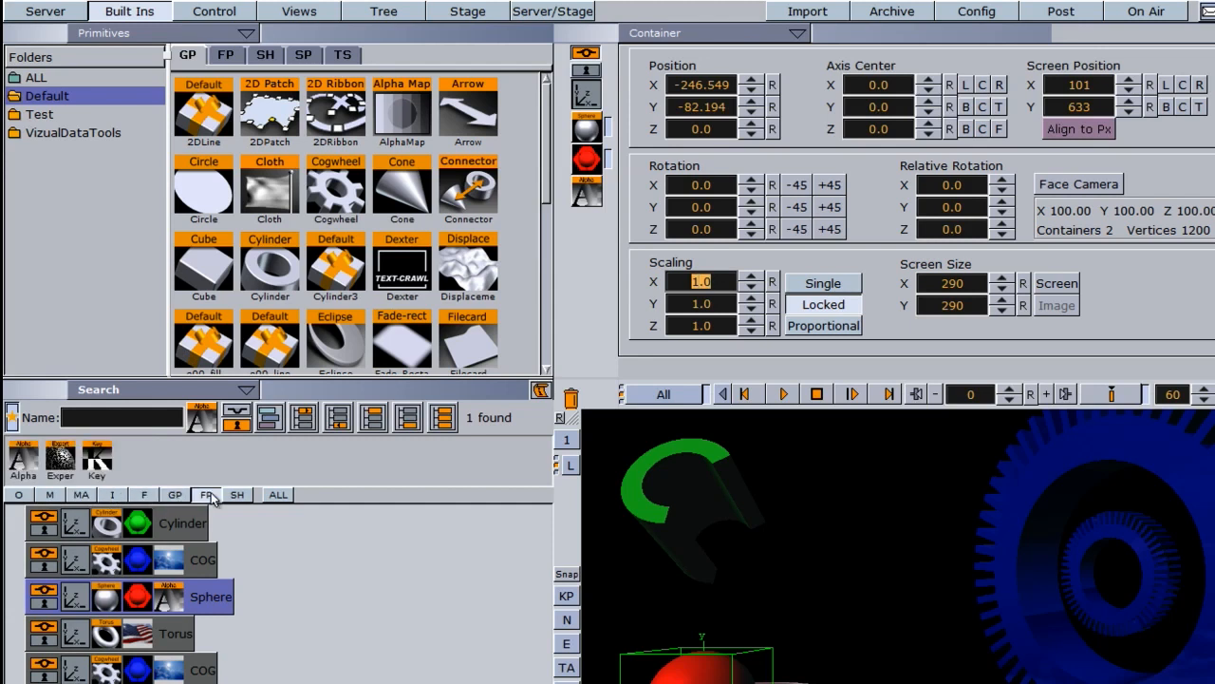
pyautogui.click(237, 494)
pyautogui.click(277, 495)
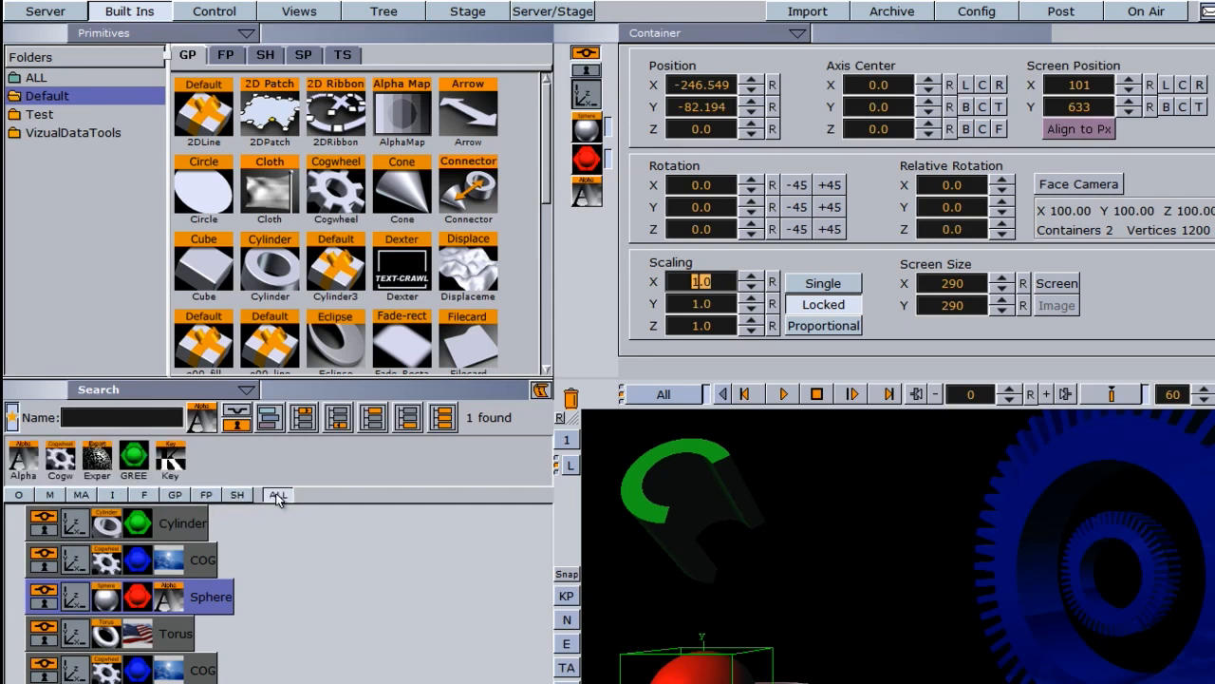